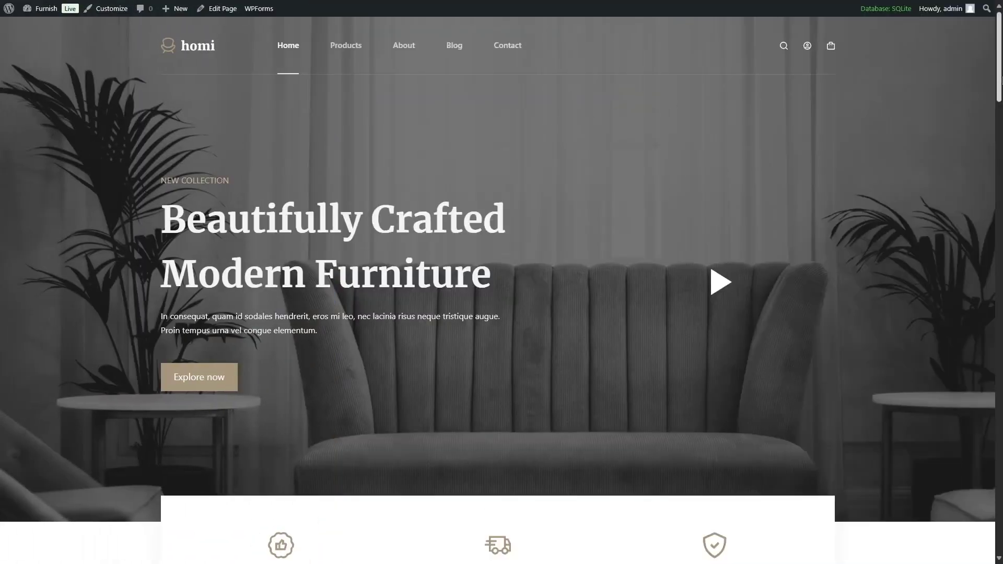
Step: Look through the furniture store's homepage and product catalogue, and the UpsellWP plugin website's overview of upsell features
scroll(498, 288, "down", 3)
scroll(422, 67, "down", 6)
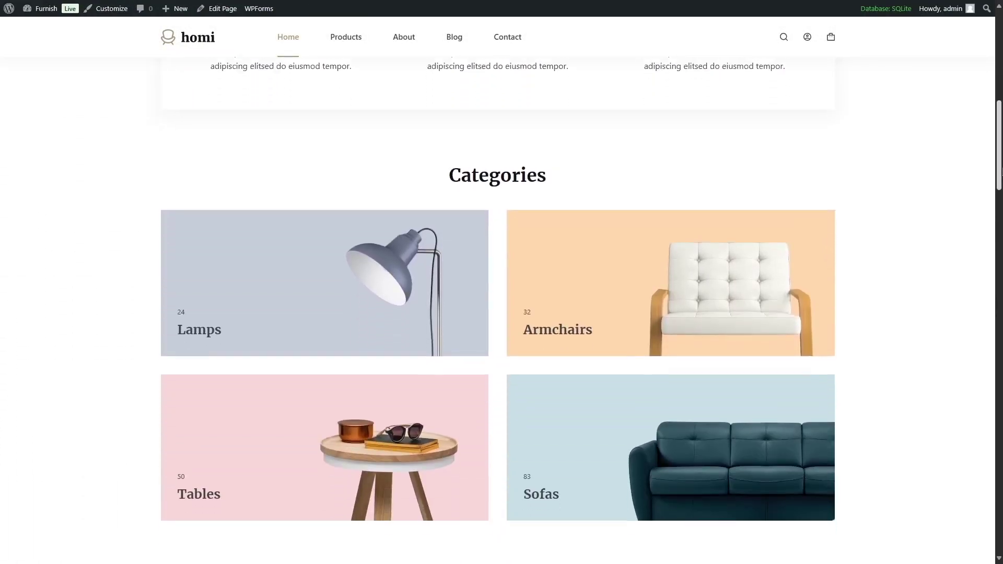
scroll(422, 67, "up", 10)
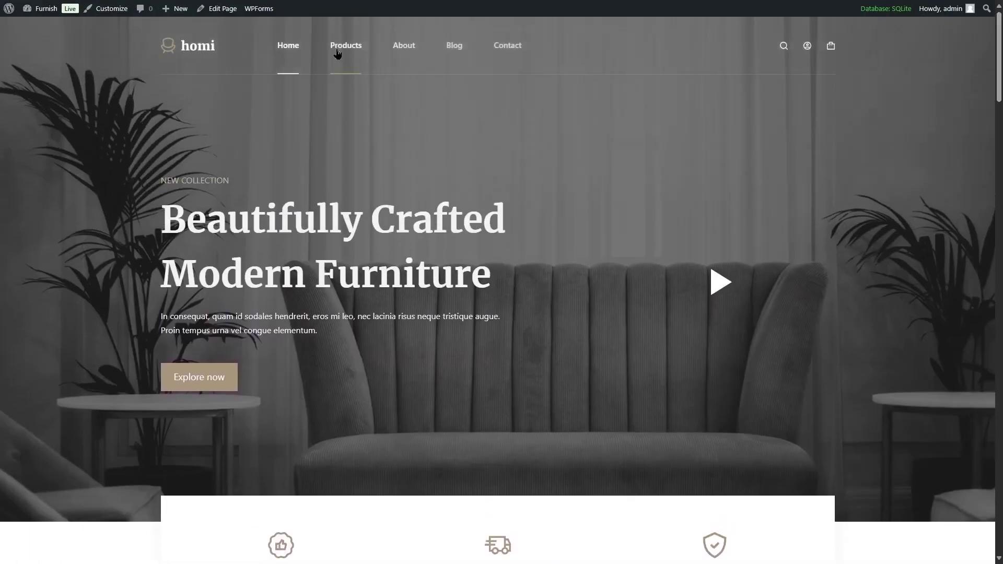
left_click(338, 54)
scroll(470, 99, "down", 4)
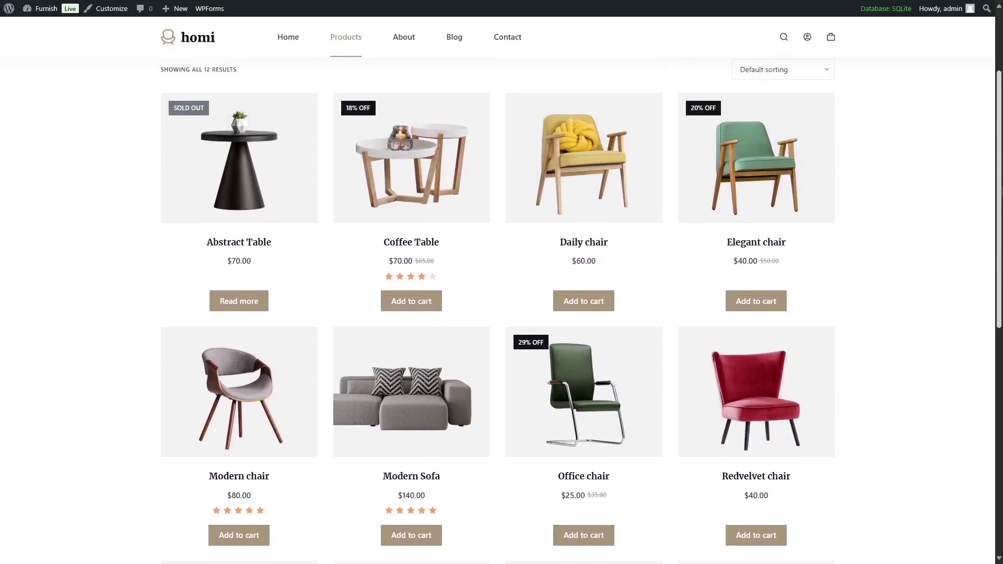
scroll(998, 137, "up", 3)
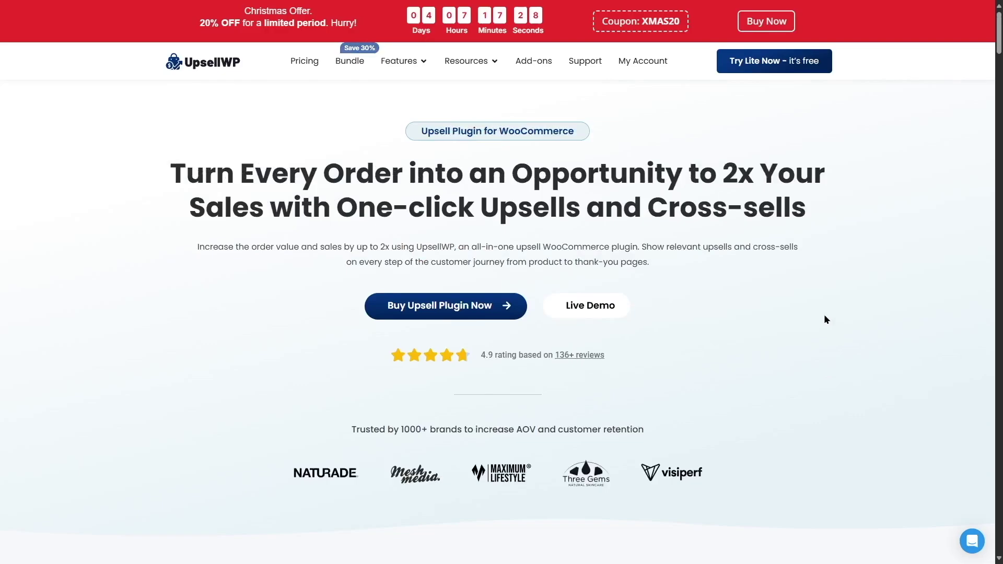
scroll(824, 319, "down", 4)
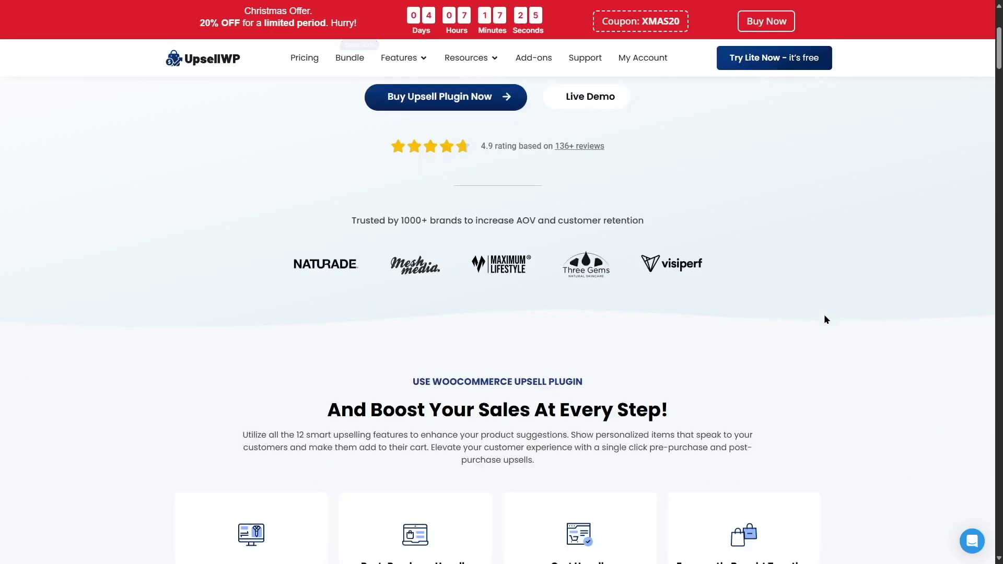
scroll(825, 319, "down", 3)
scroll(825, 318, "down", 3)
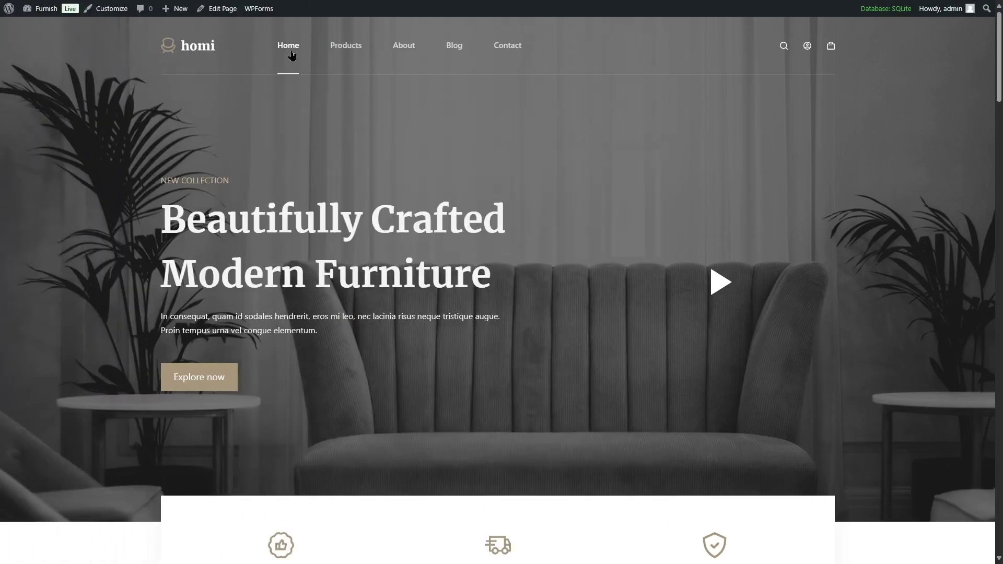
Step: Upload and install the plugin file upsellwp-pro-2.1.5.zip from the WordPress dashboard
mouse_move(36, 15)
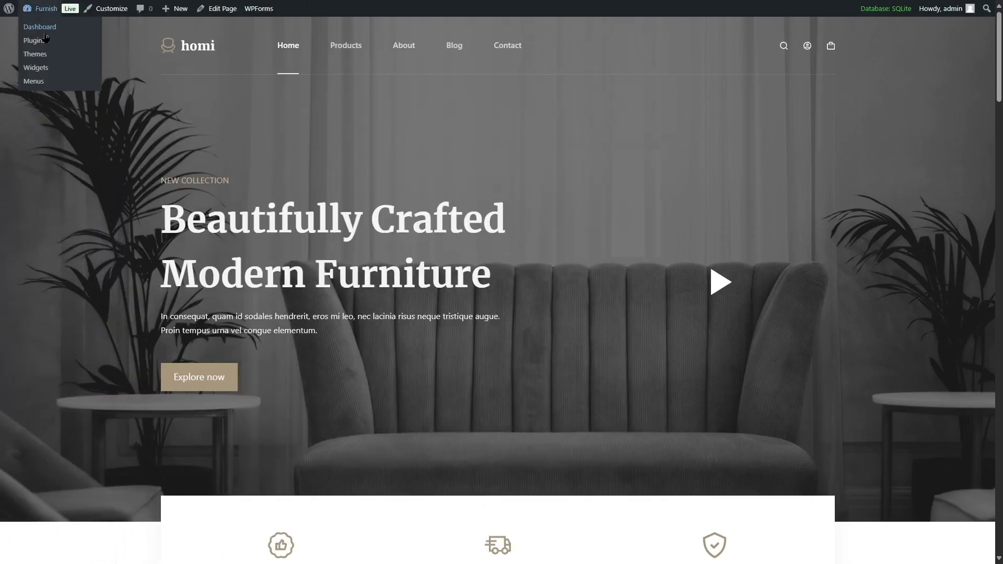
left_click(45, 32)
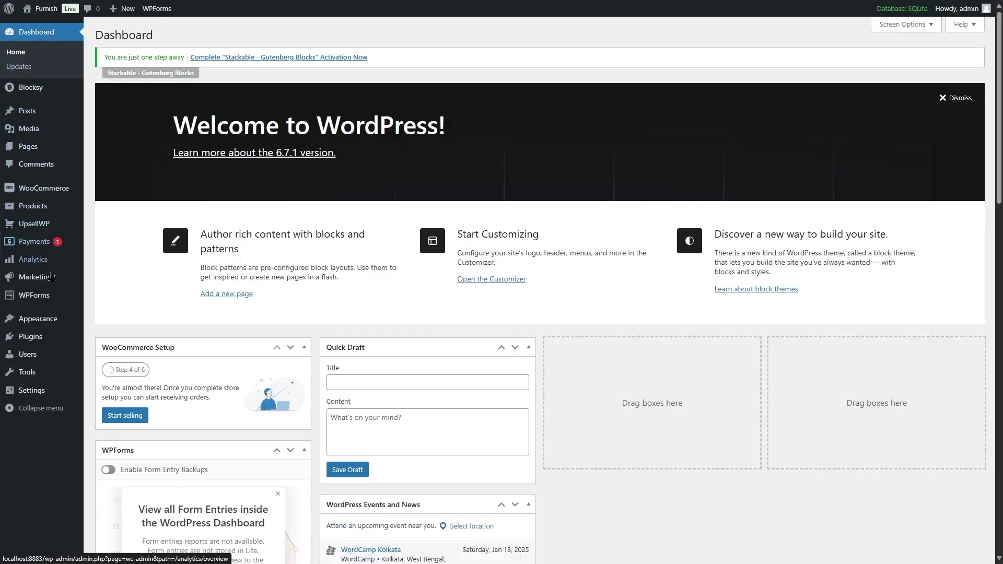
mouse_move(37, 343)
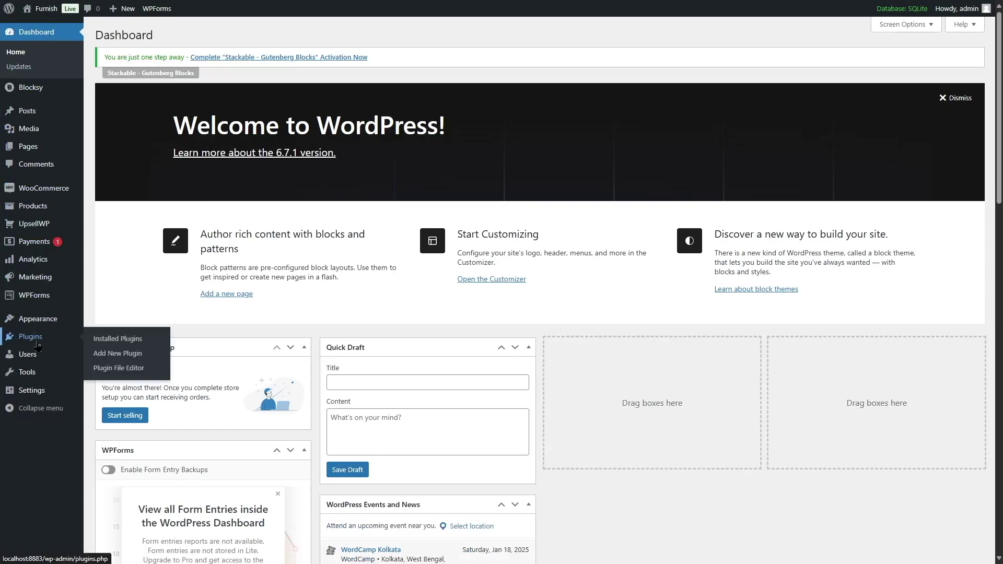
left_click(121, 354)
left_click(197, 42)
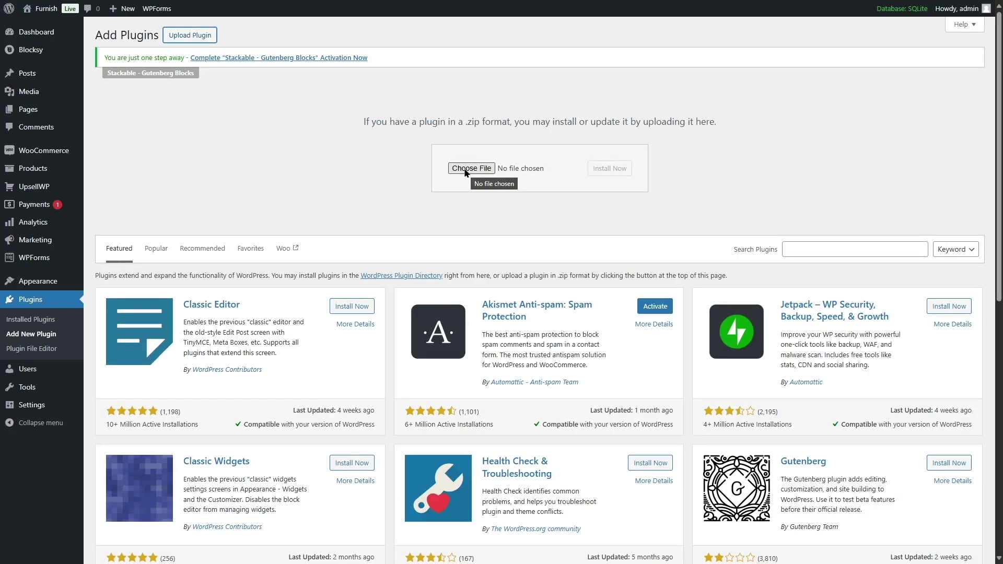
left_click(470, 169)
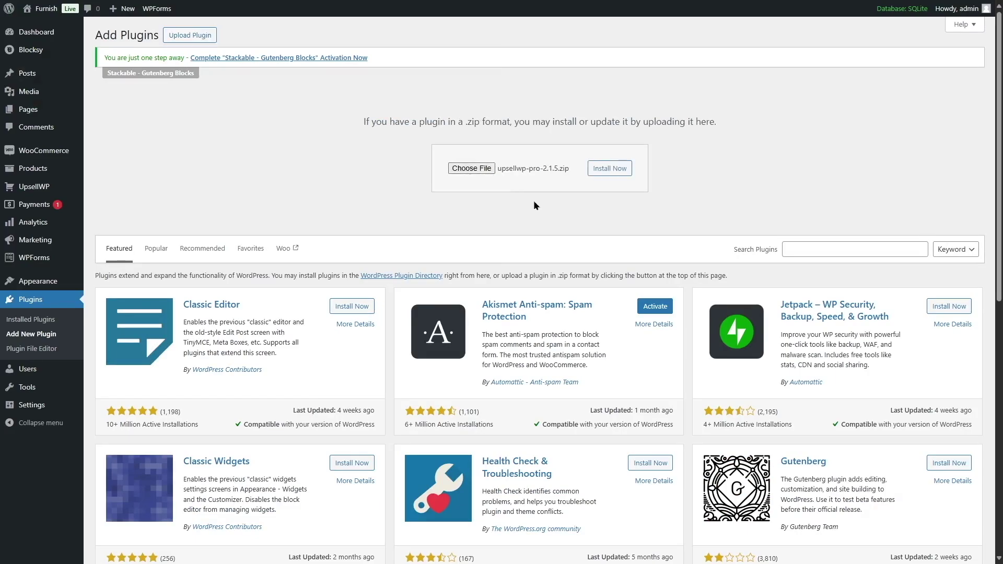
left_click(620, 173)
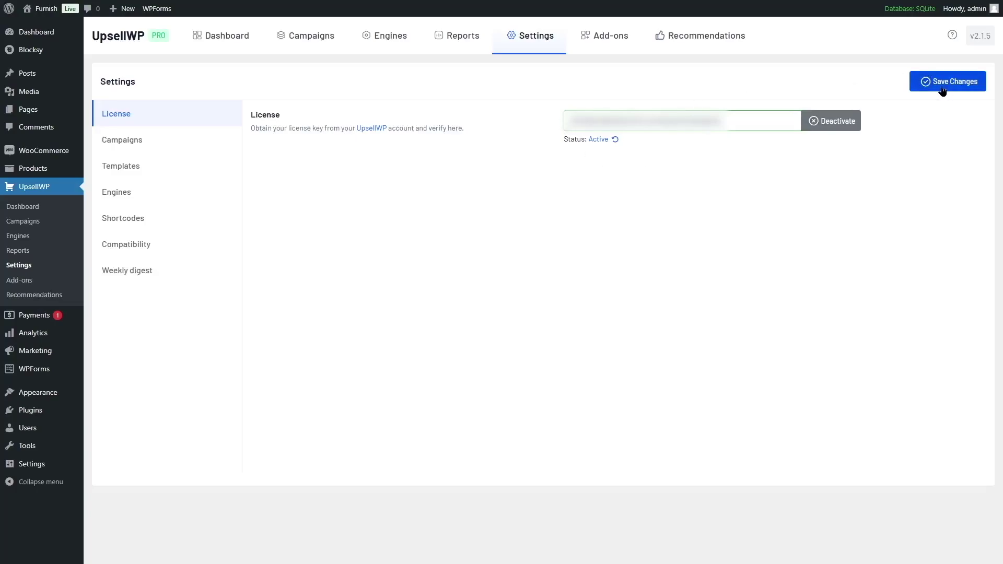
Step: Create a new UpsellWP campaign of the Checkout Upsells type
left_click(293, 41)
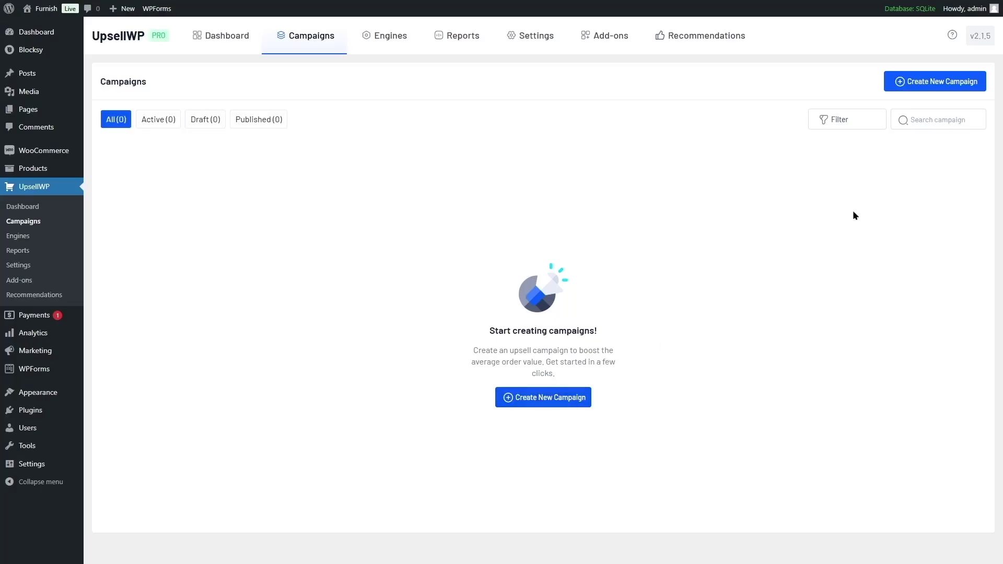
left_click(928, 84)
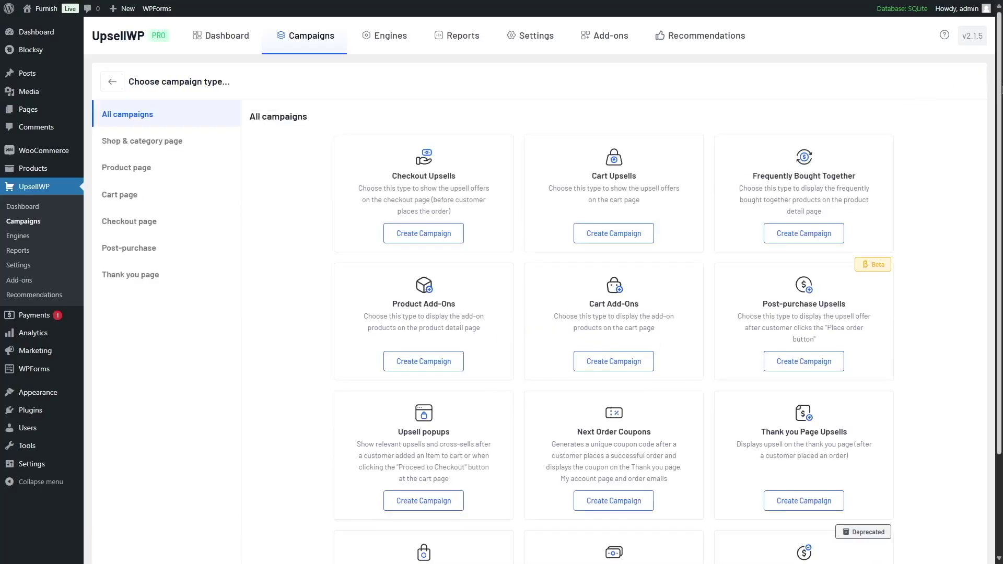
scroll(927, 84, "down", 2)
scroll(927, 83, "up", 1)
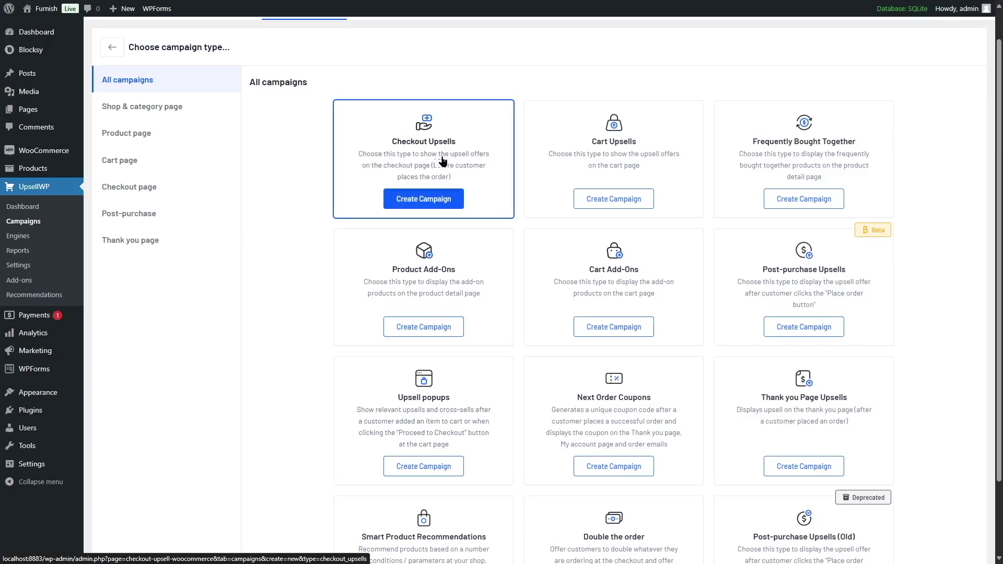
left_click(422, 203)
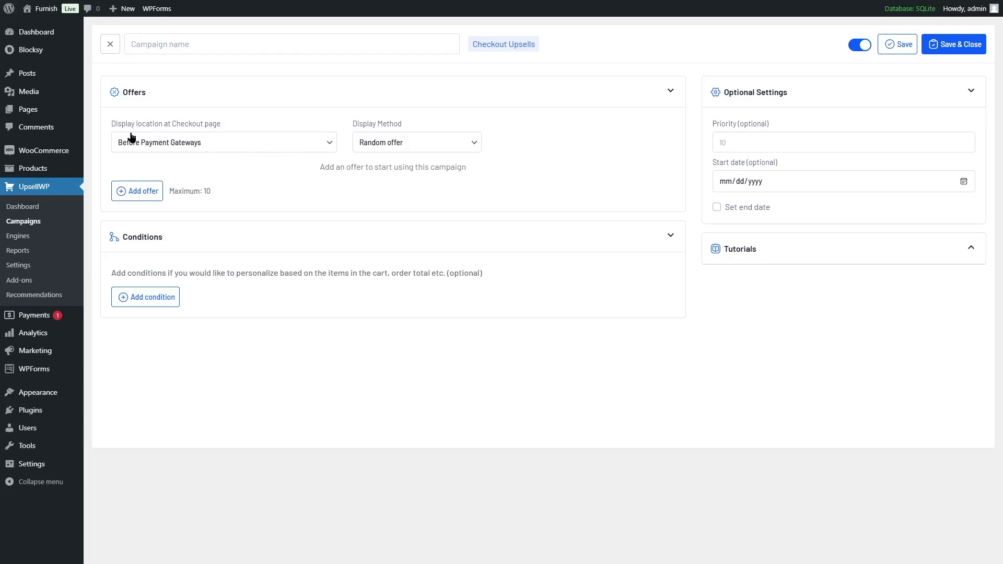
Step: Set the campaign's checkout page display location to Before Payment Gateways and its display method to Random offer
left_click(329, 142)
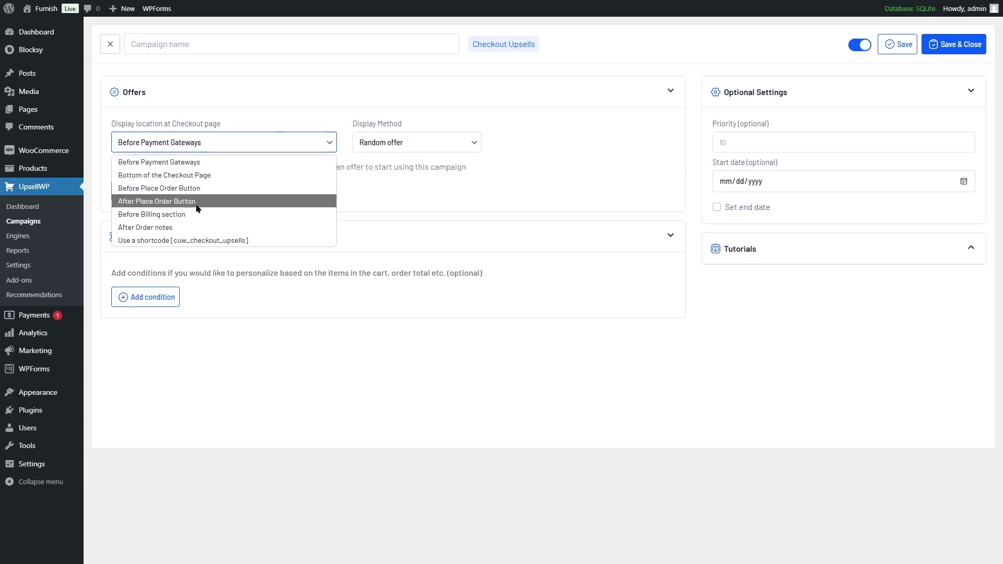
left_click(124, 165)
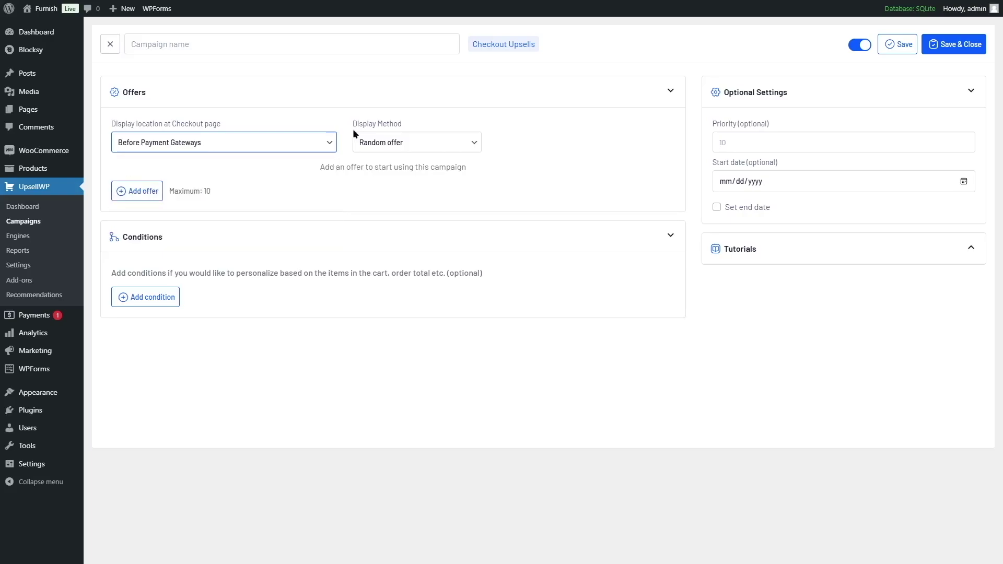
left_click(365, 141)
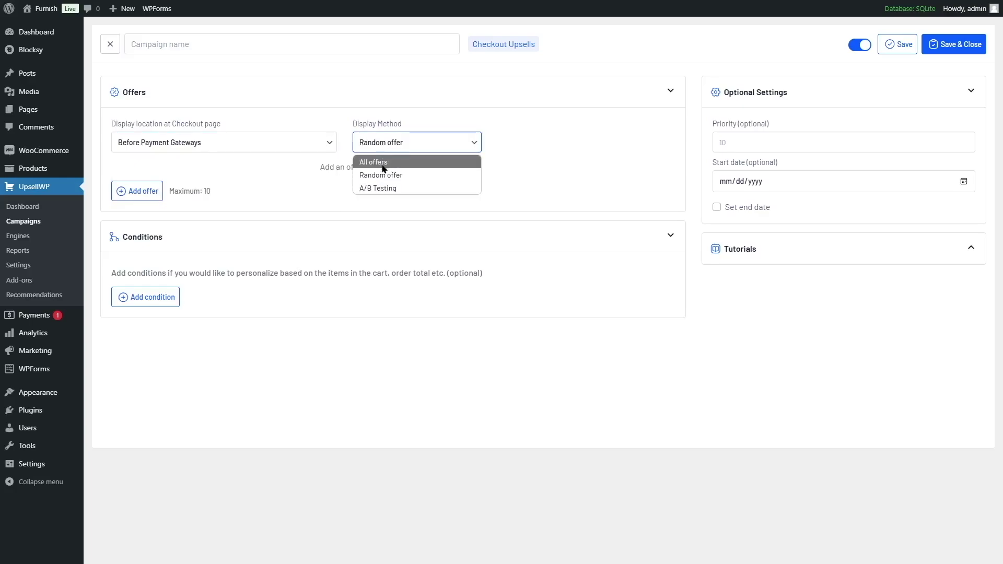
left_click(397, 177)
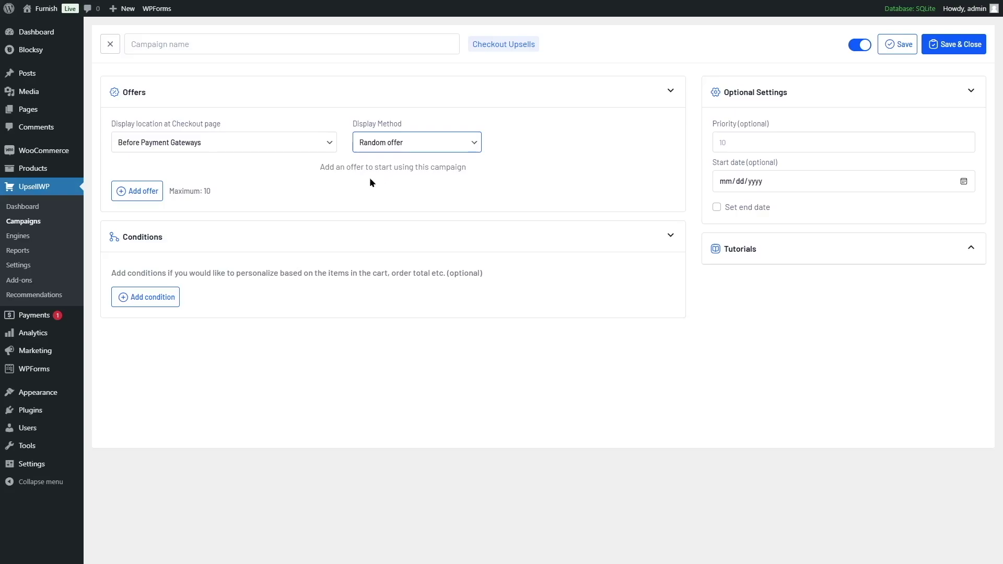
Step: Add an offer to the campaign for the Abstract Table product with a quantity of 1
left_click(129, 194)
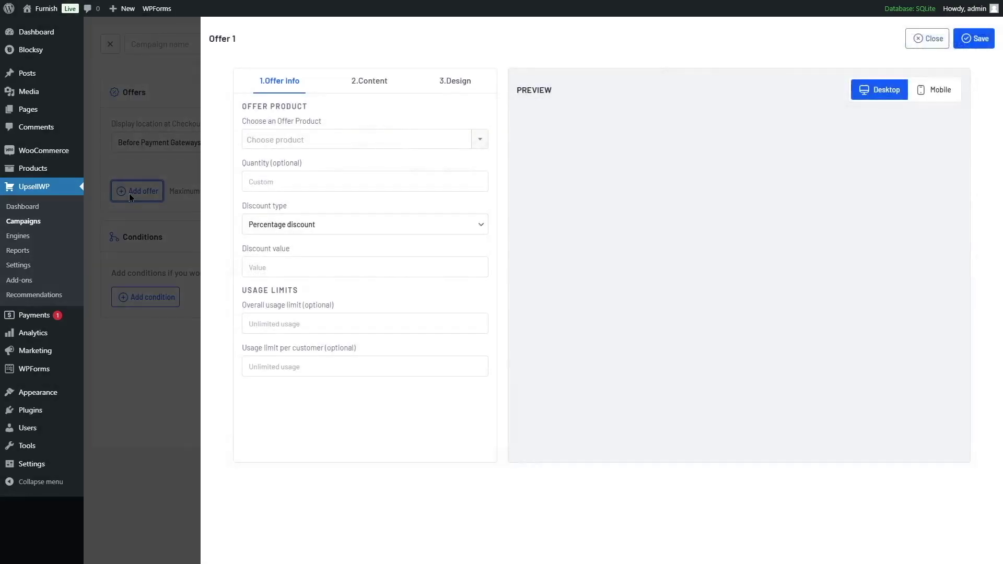
left_click(290, 145)
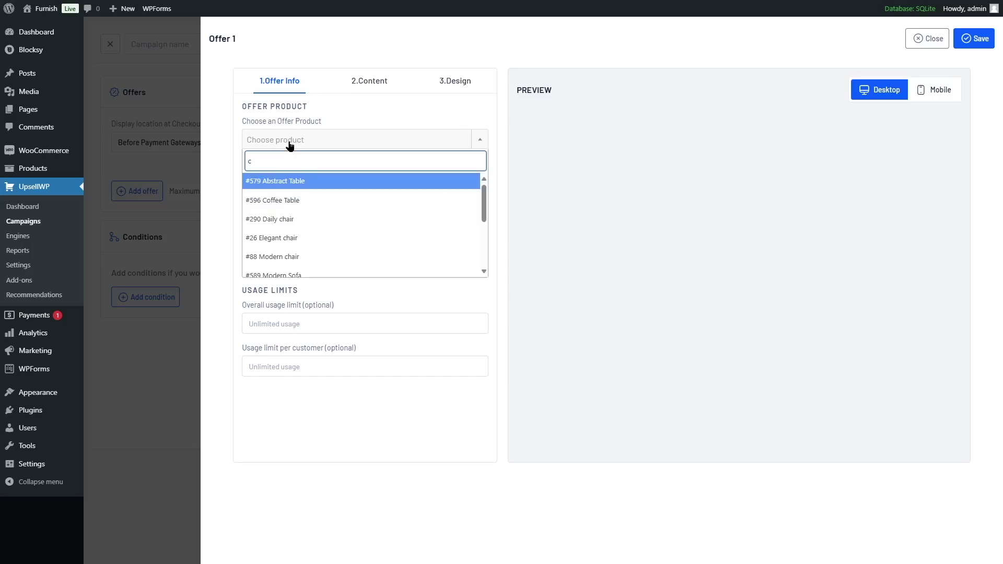
left_click(291, 182)
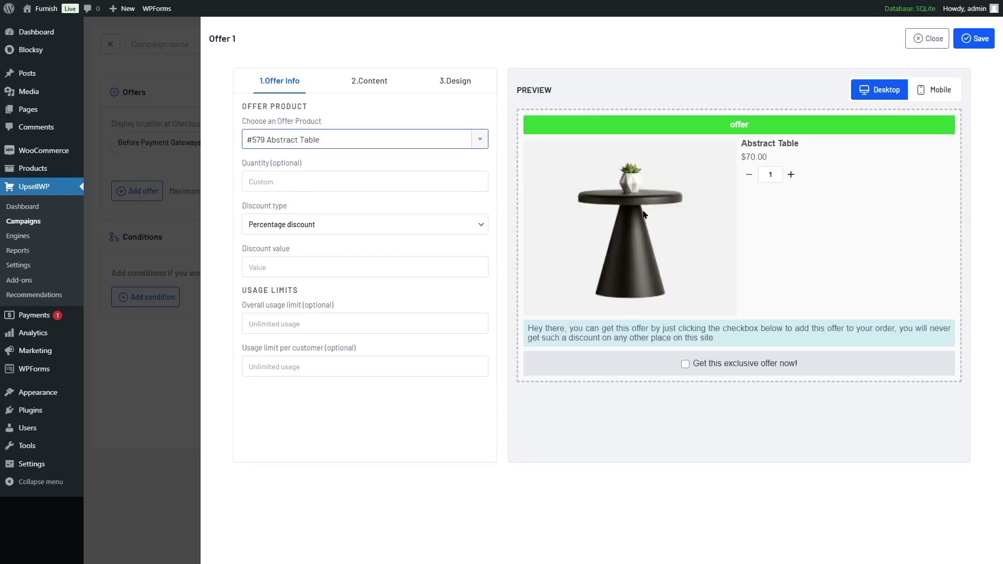
left_click(260, 178)
type("1")
Step: Give the offer a percentage discount of 30 and check its preview in the mobile and desktop layouts
left_click(337, 230)
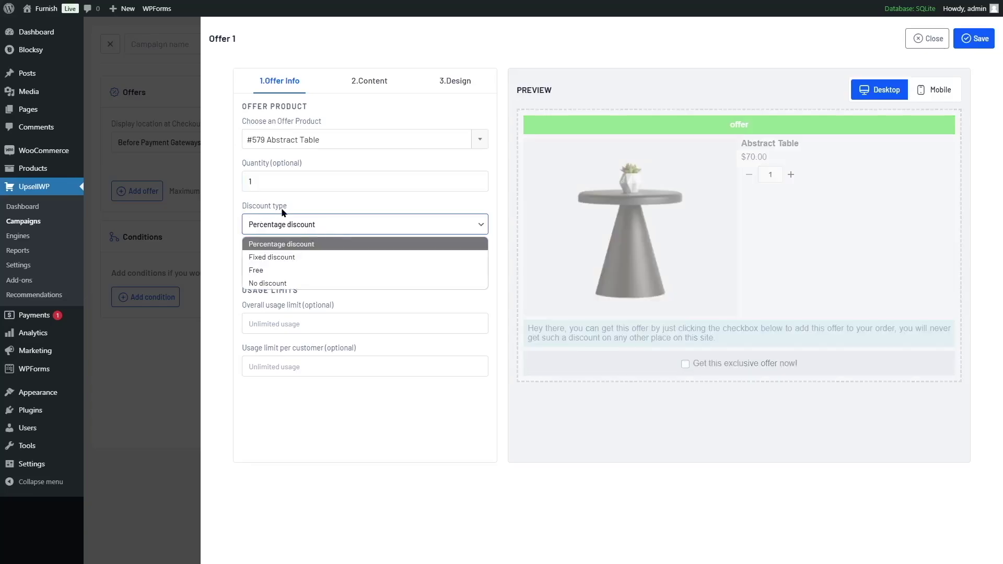
left_click(259, 248)
left_click(262, 263)
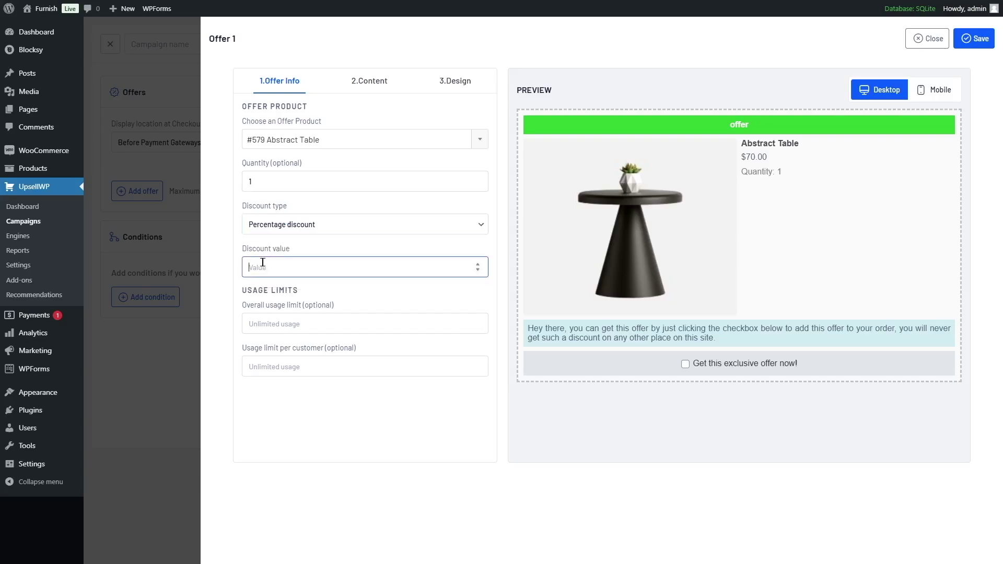
type("30")
left_click(944, 92)
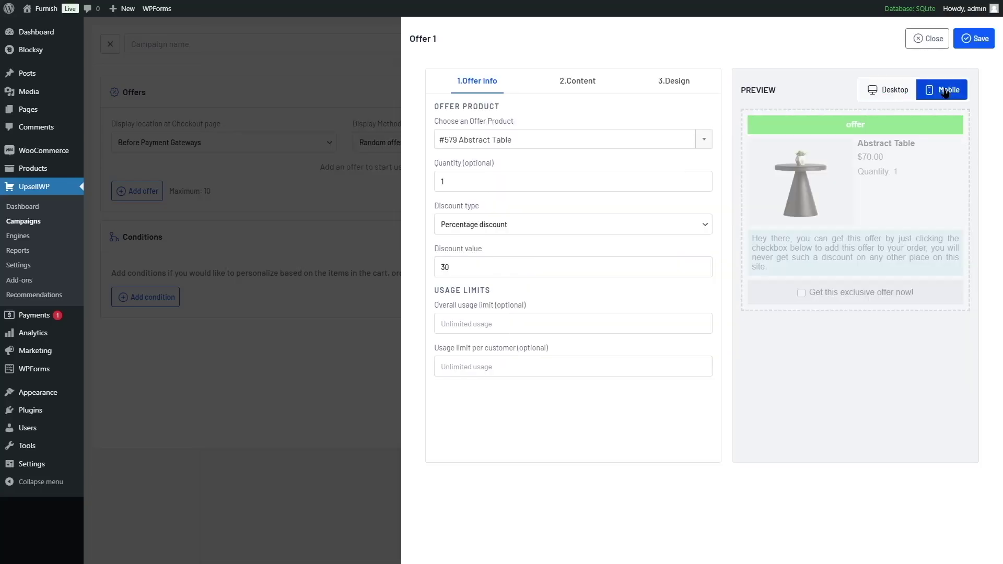
left_click(888, 90)
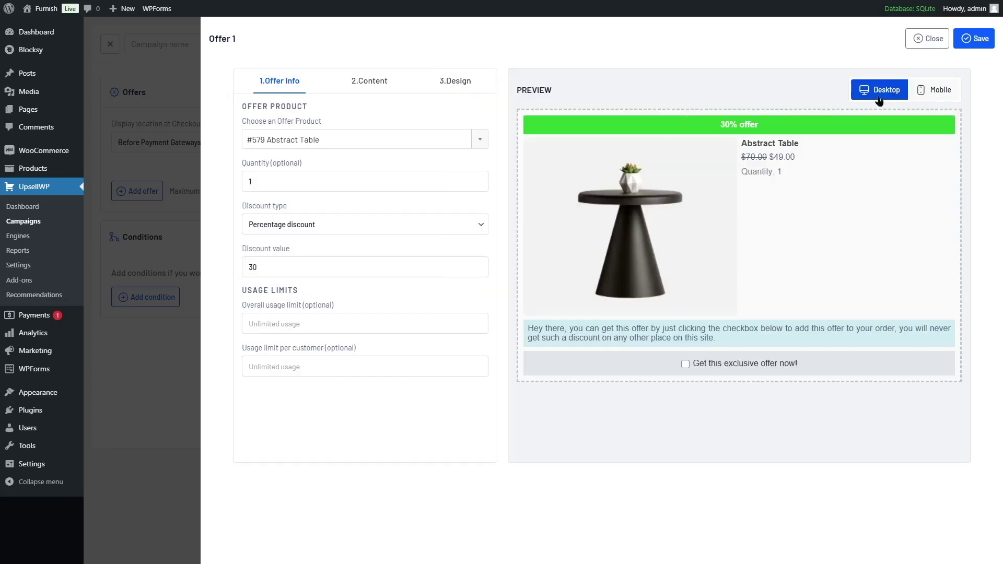
Step: Change the offer title to "{discount} Offer only for today" and keep the product image as the offer image
left_click(369, 82)
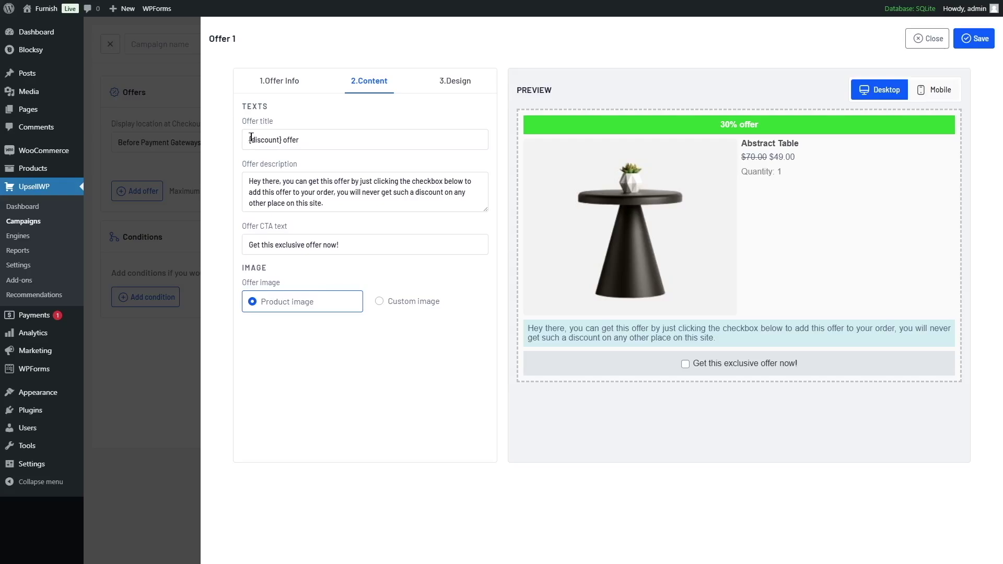
left_click(286, 140)
key("ctrl+a")
type("{discount} Offer only for today")
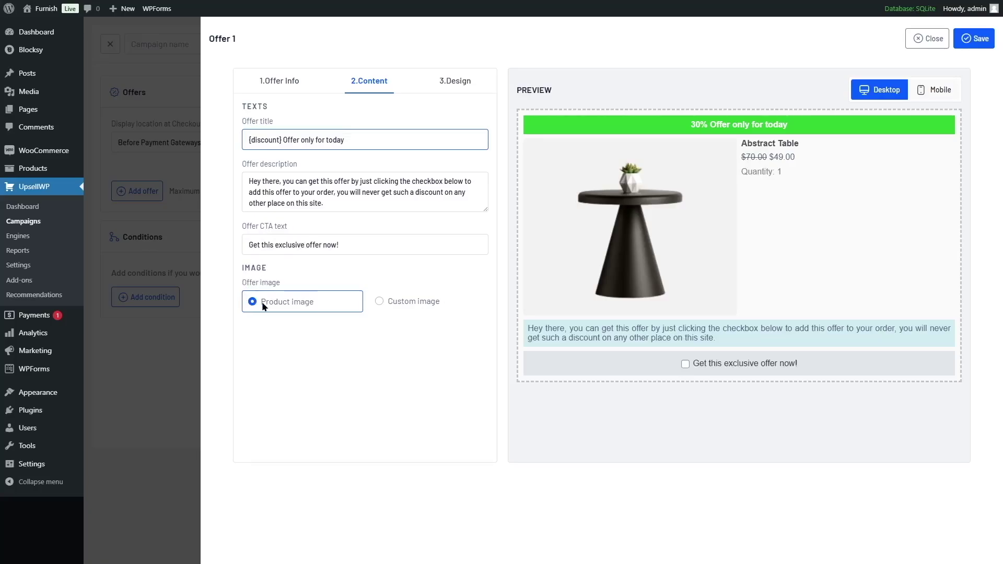
left_click(413, 305)
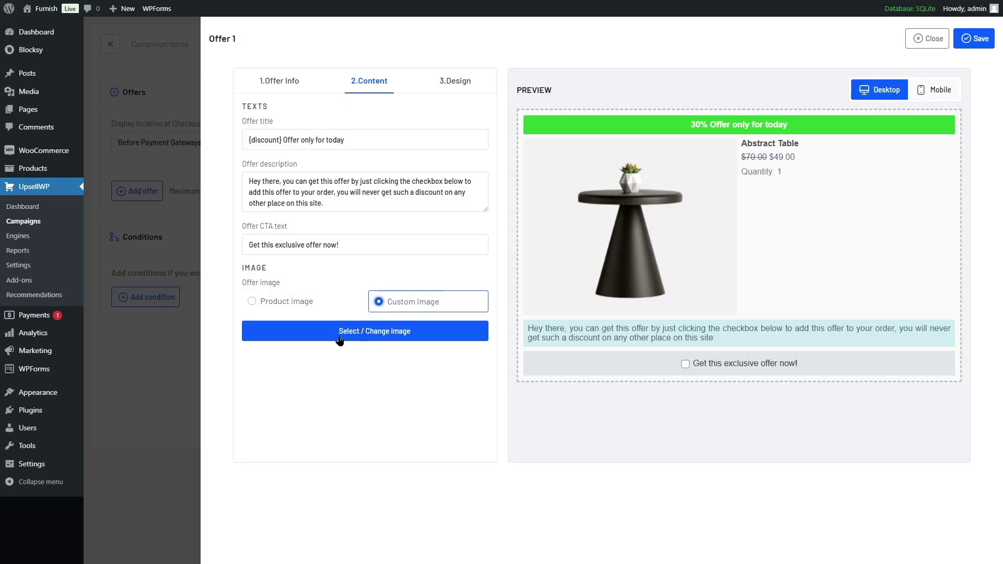
left_click(253, 303)
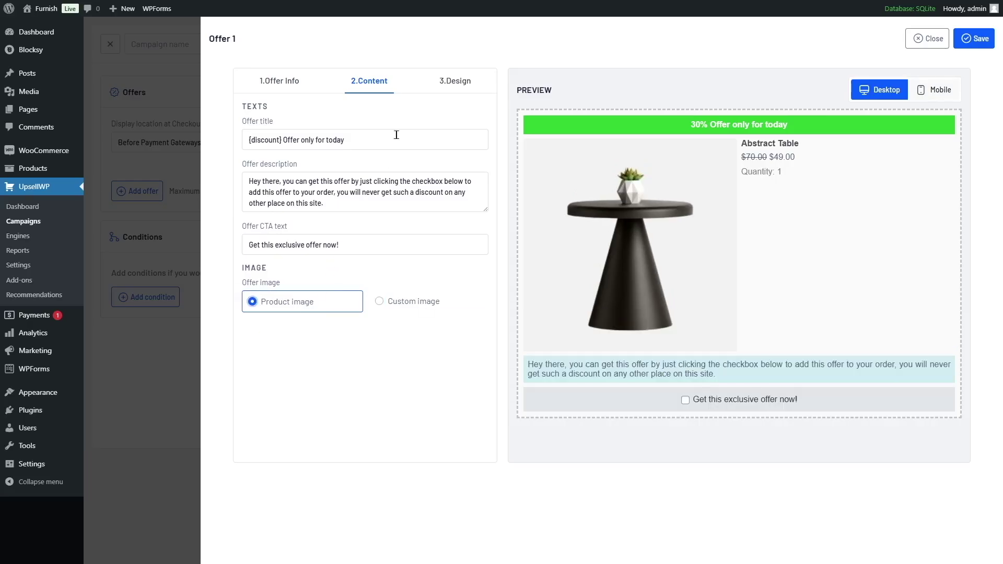
Step: Change the Abstract Table offer's design template to offer/template-3
left_click(457, 84)
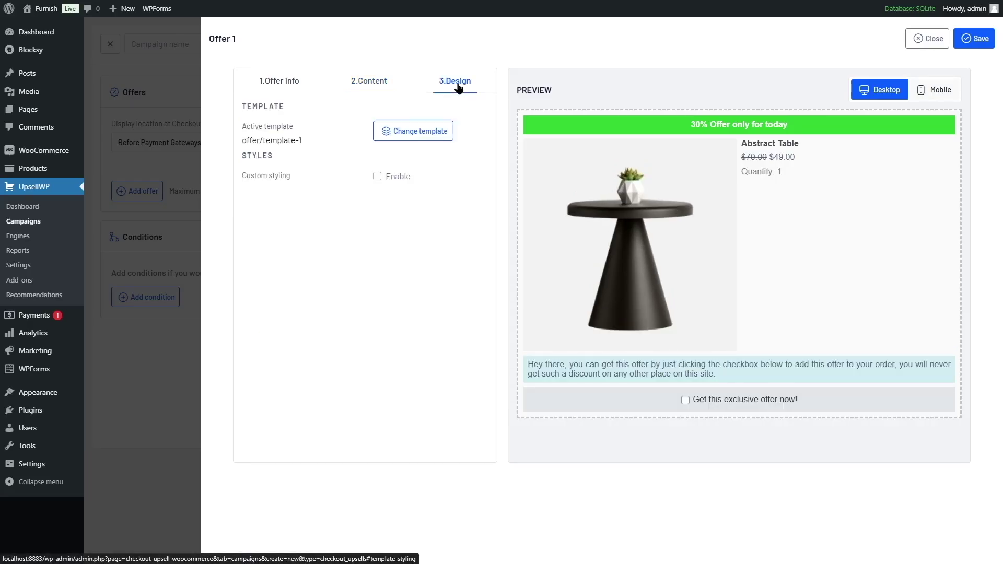
left_click(422, 133)
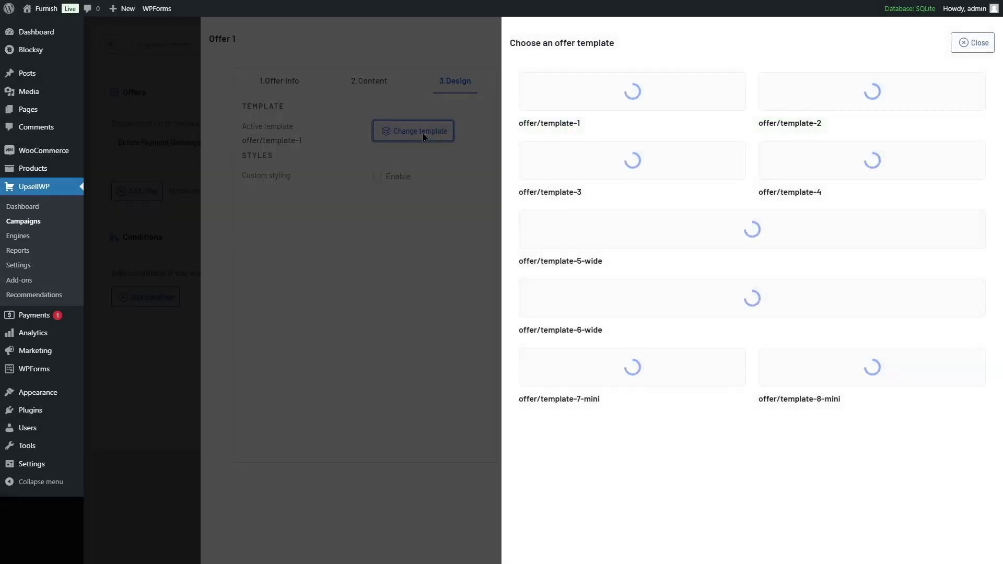
mouse_move(700, 208)
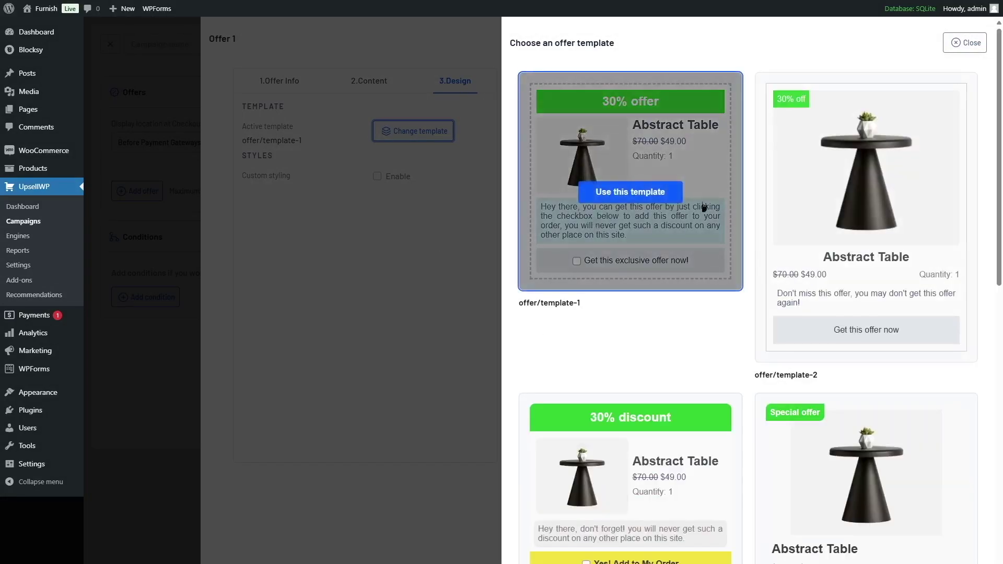
scroll(686, 208, "down", 9)
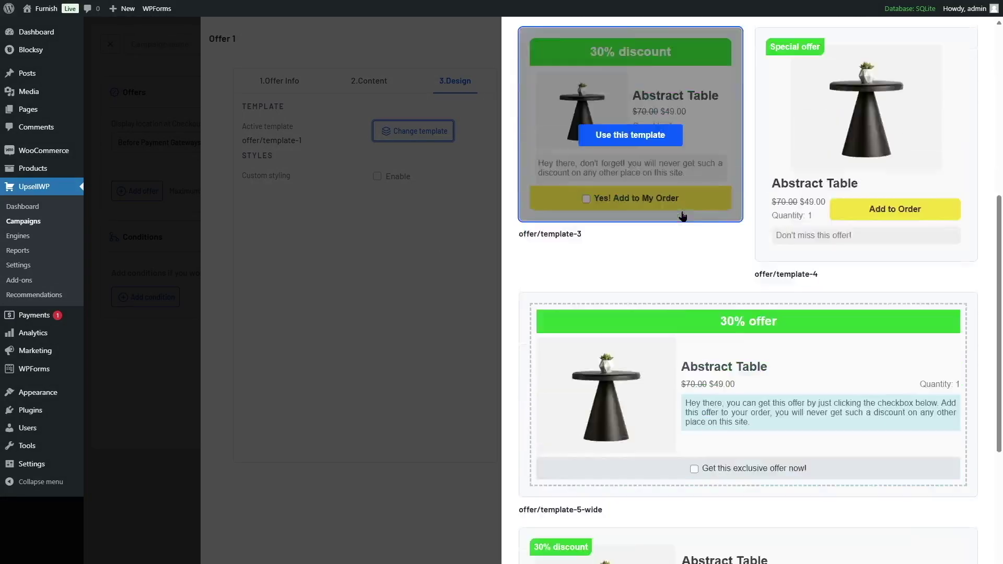
scroll(700, 355, "down", 3)
scroll(653, 329, "up", 11)
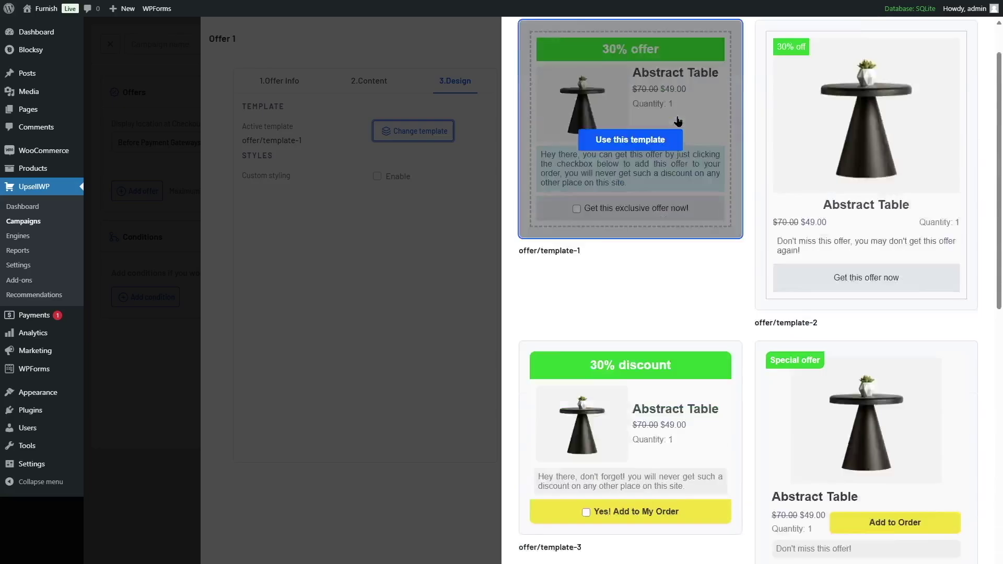
scroll(606, 305, "down", 3)
left_click(606, 304)
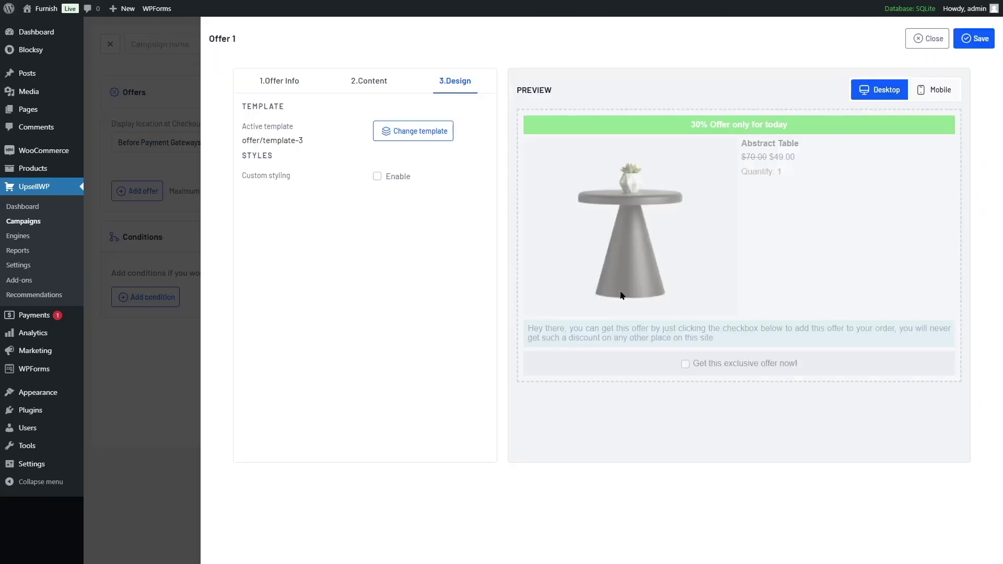
Step: Preview the offer with custom styling enabled, disable custom styling again, and save the offer
left_click(377, 177)
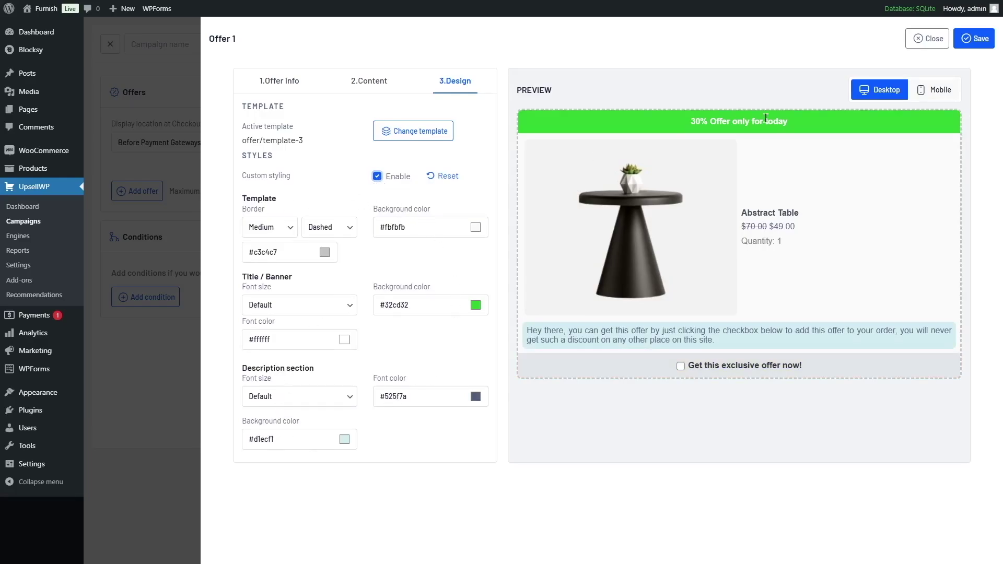
left_click(398, 176)
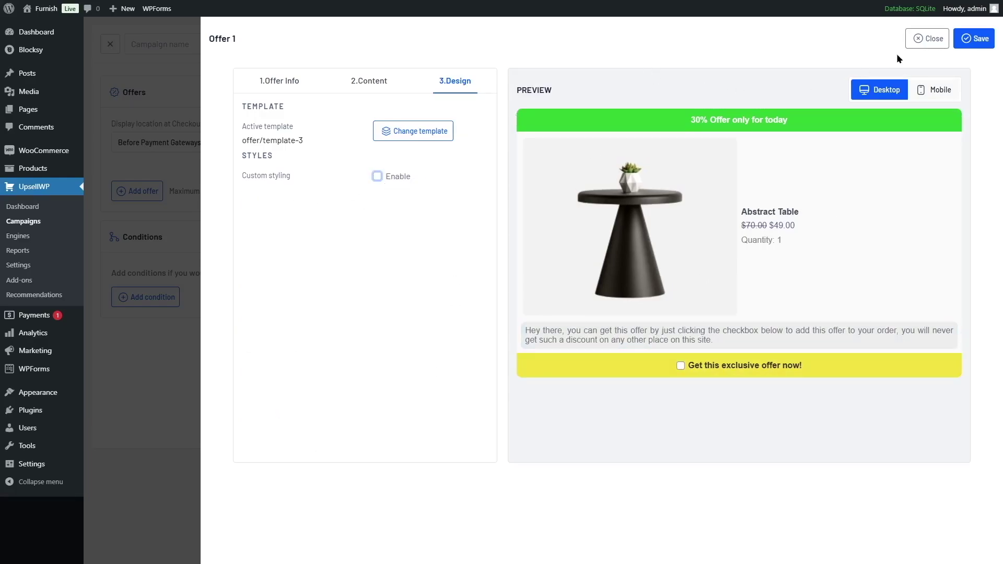
left_click(973, 38)
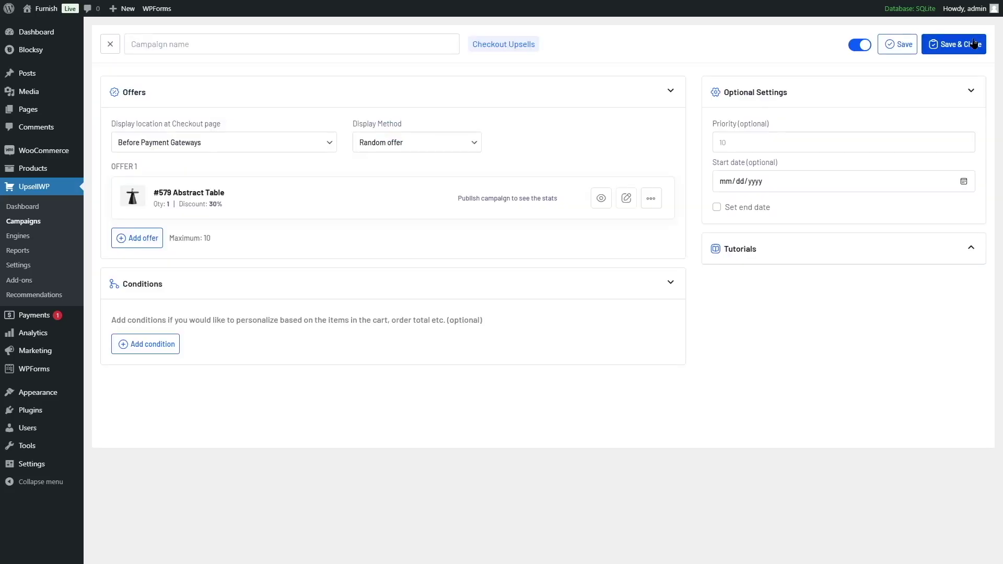
Step: Add a campaign condition requiring the cart subtotal to be greater than or equal to 200
left_click(150, 348)
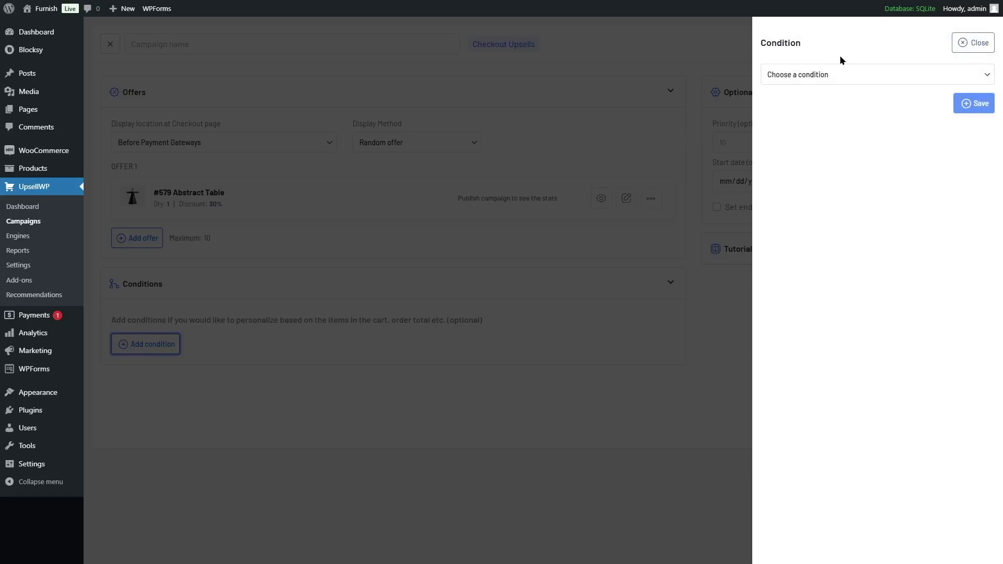
left_click(839, 74)
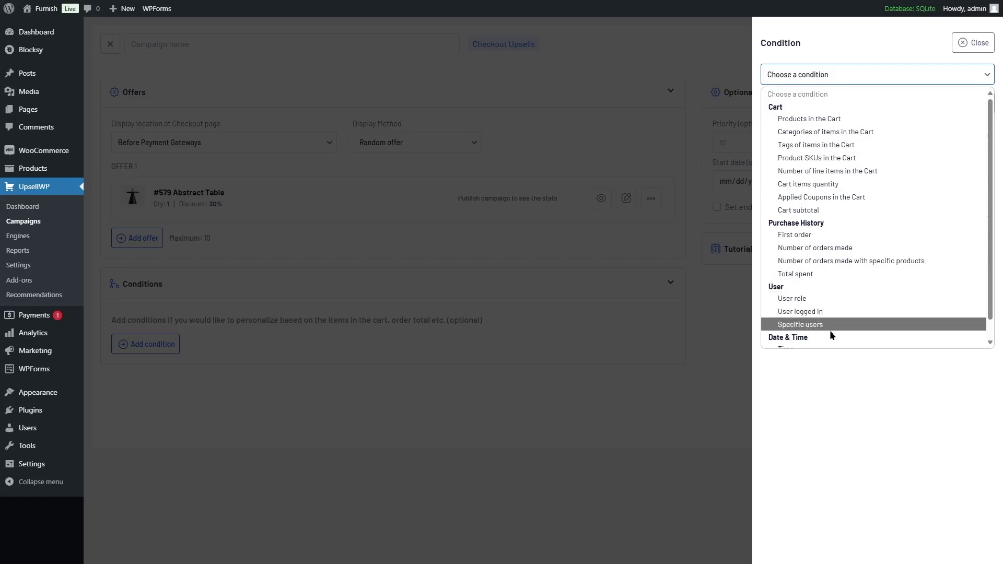
left_click(789, 211)
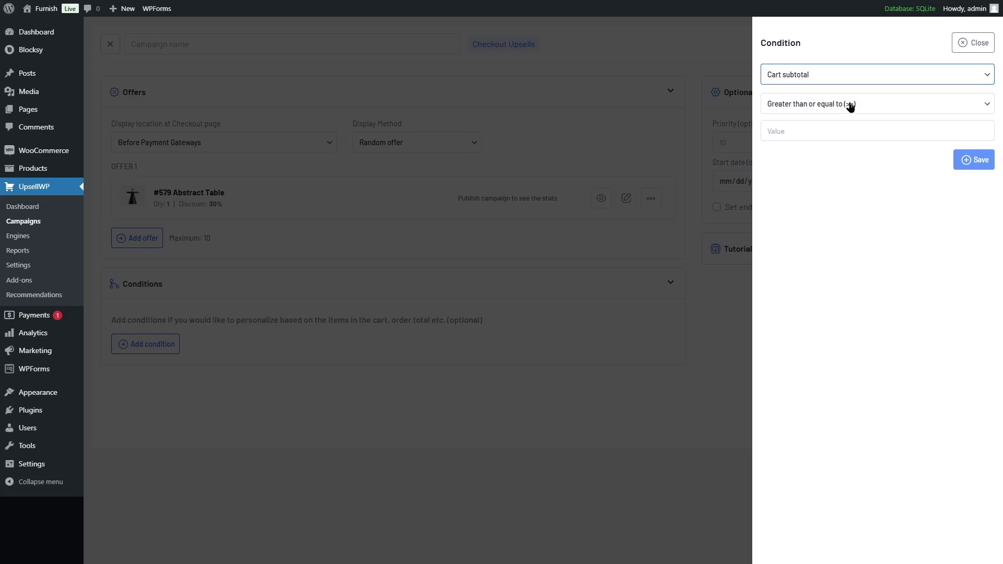
left_click(835, 131)
type("200")
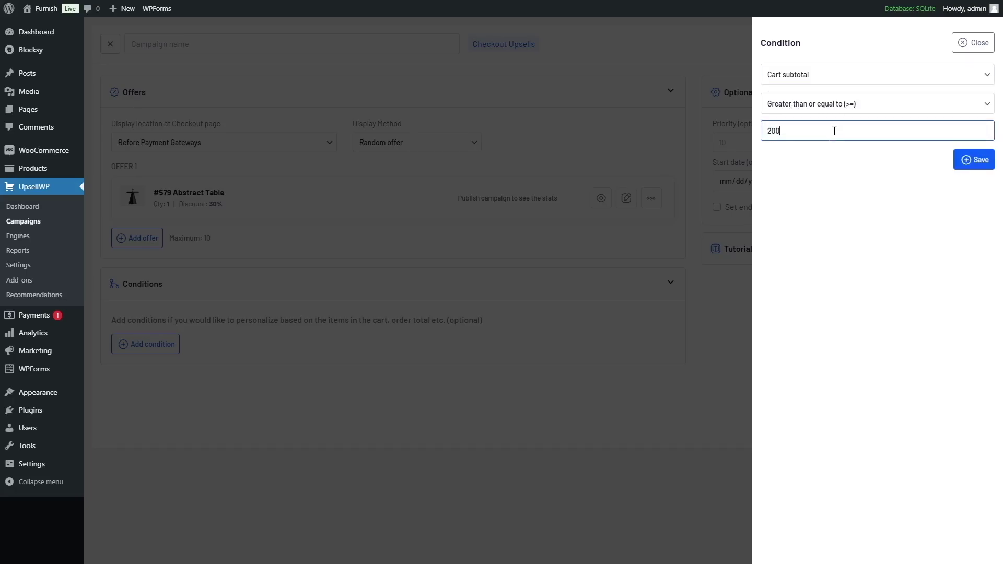
left_click(964, 159)
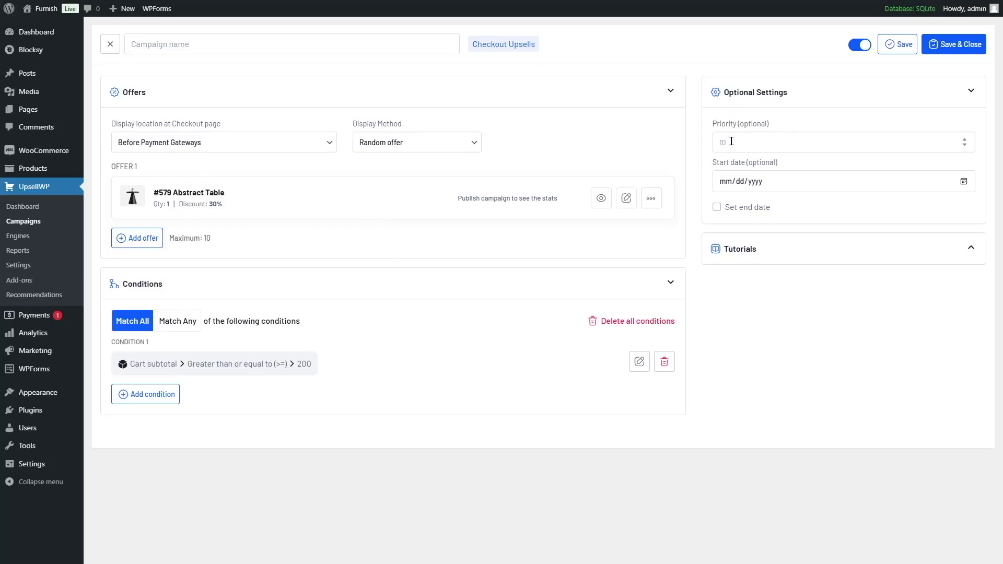
left_click(749, 183)
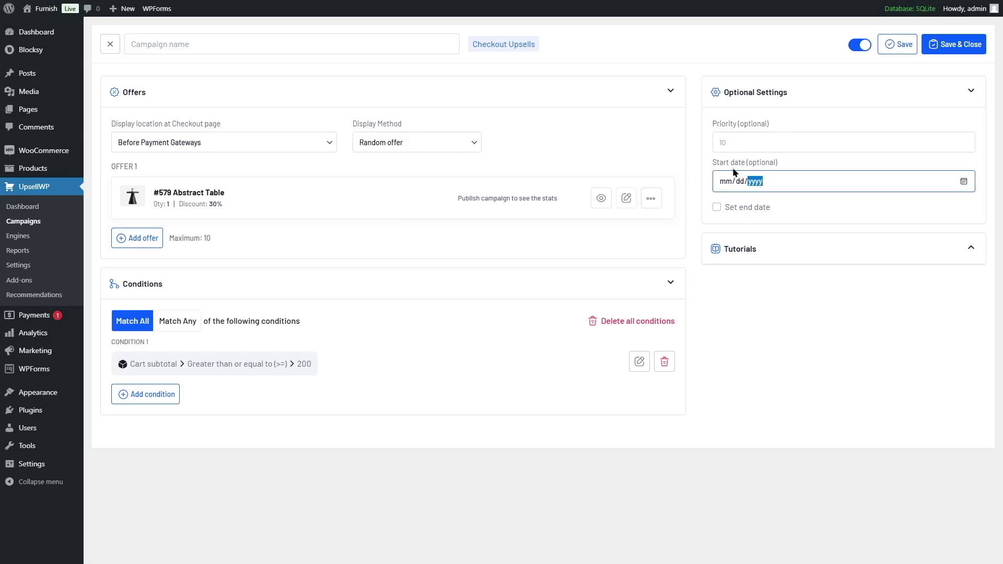
left_click(792, 162)
left_click(797, 185)
left_click(963, 182)
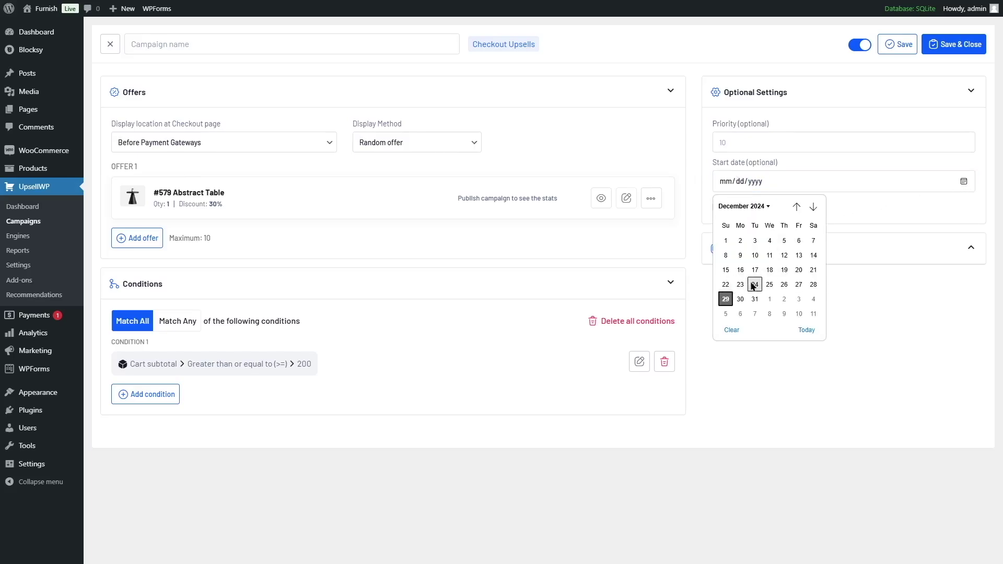
left_click(707, 170)
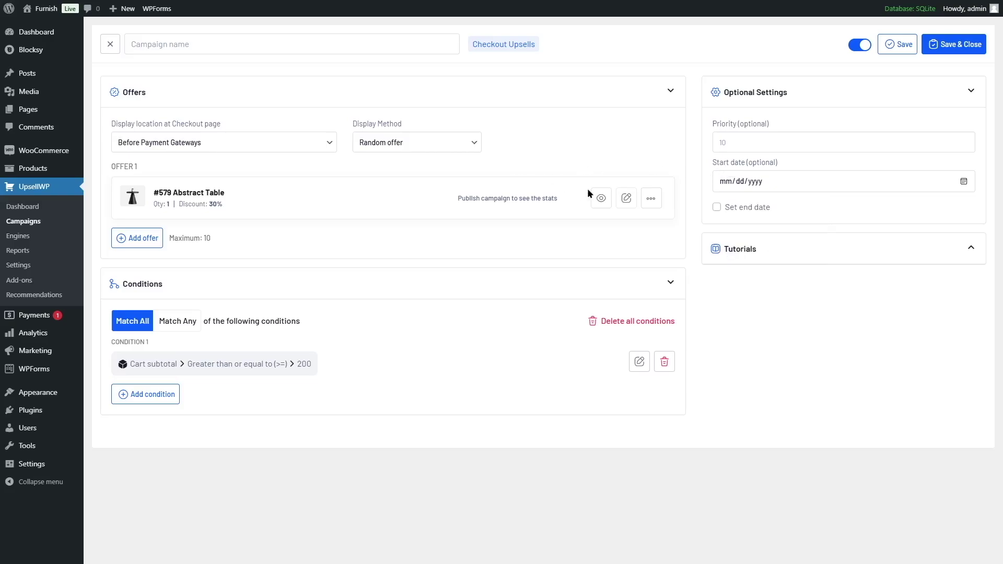
Step: Save the new campaign, reopen it to rename it "Checkout upsell", and save it again
left_click(939, 54)
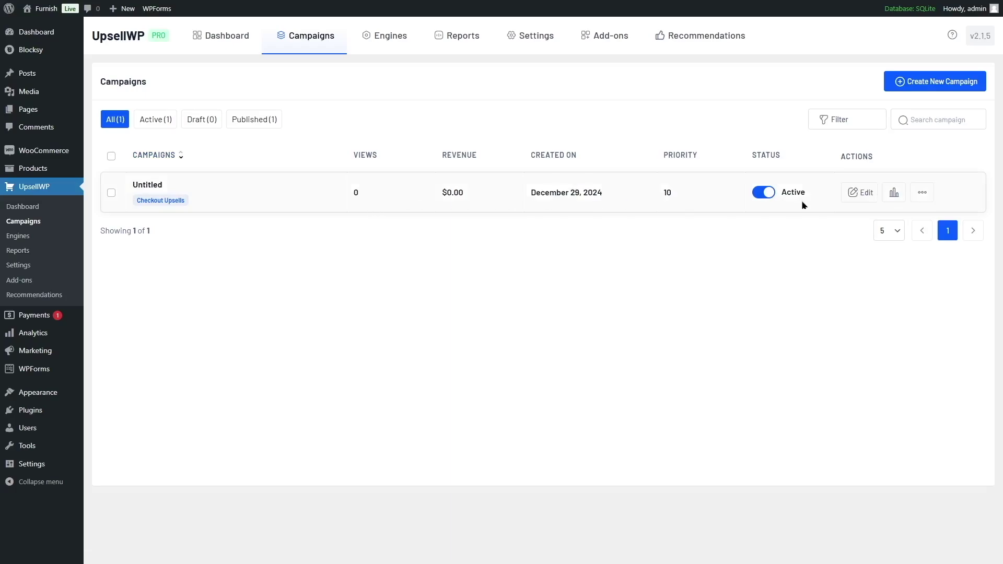
left_click(859, 196)
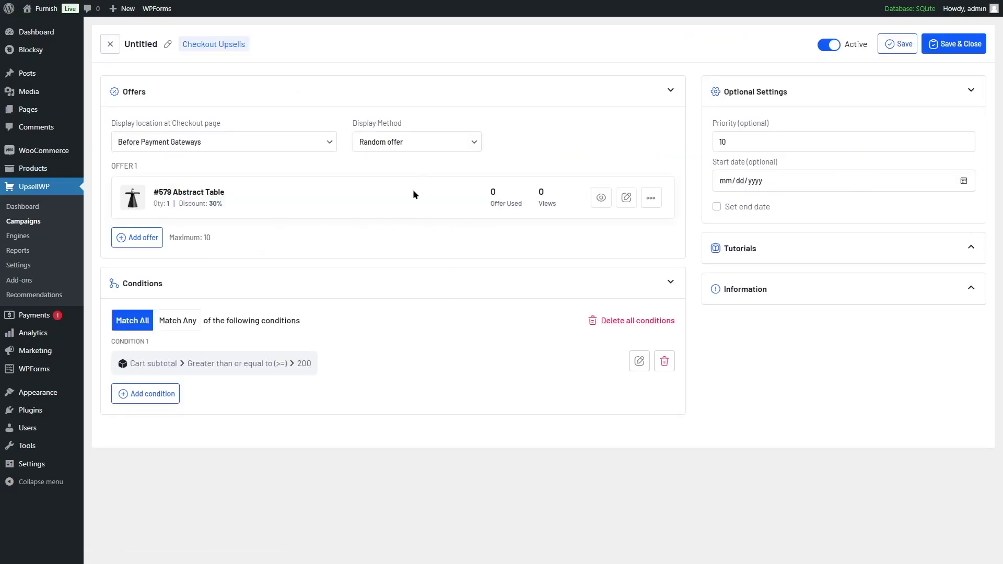
left_click(167, 47)
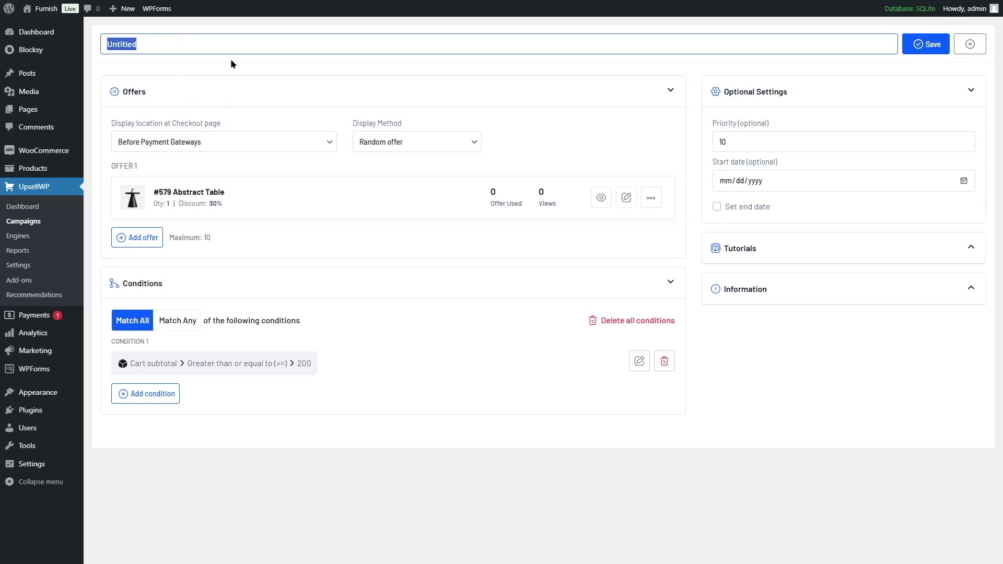
type("Checkout upsell")
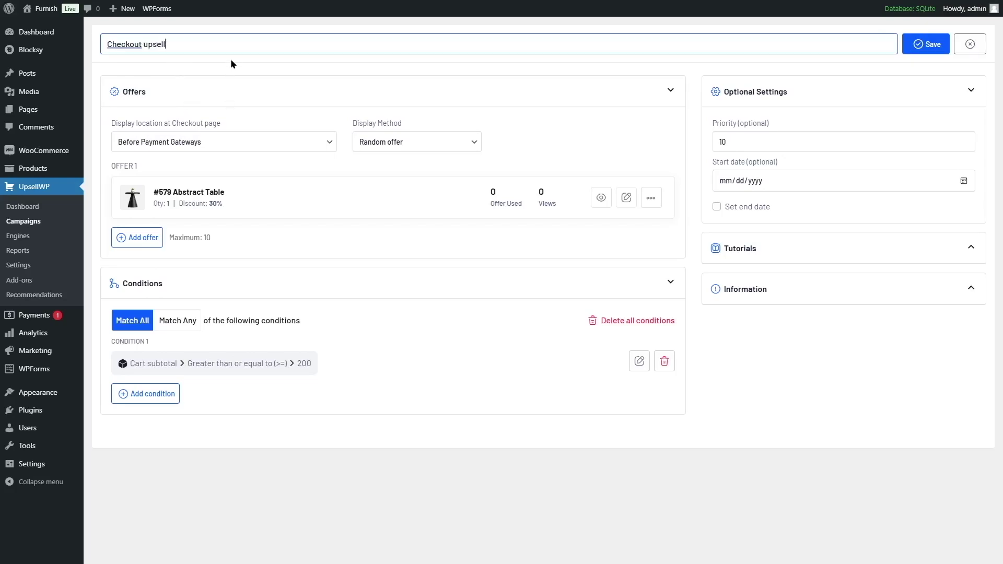
left_click(923, 51)
left_click(951, 50)
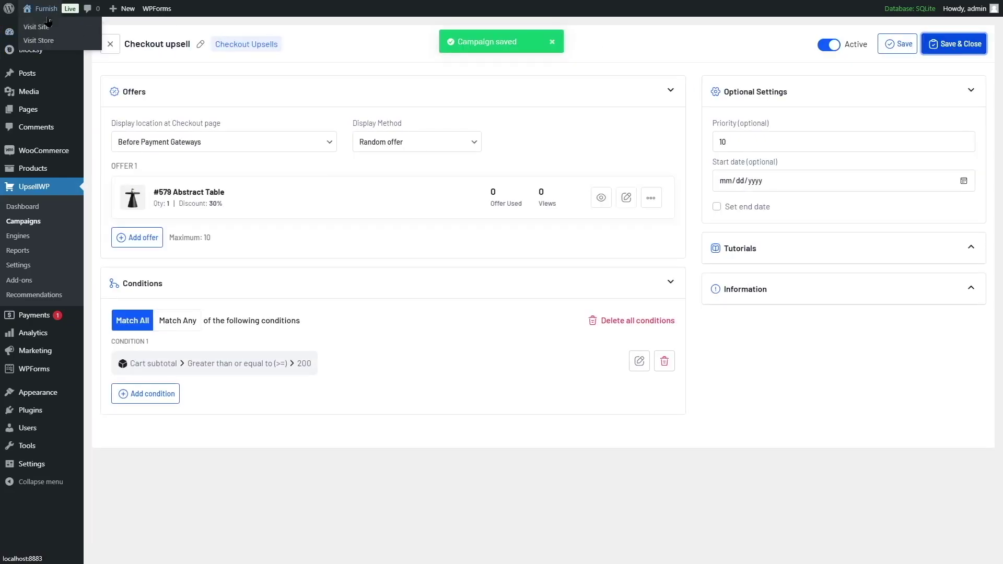
Step: Visit the store's product page and add the Coffee Table, Daily chair and Modern chair to the cart
left_click(42, 24)
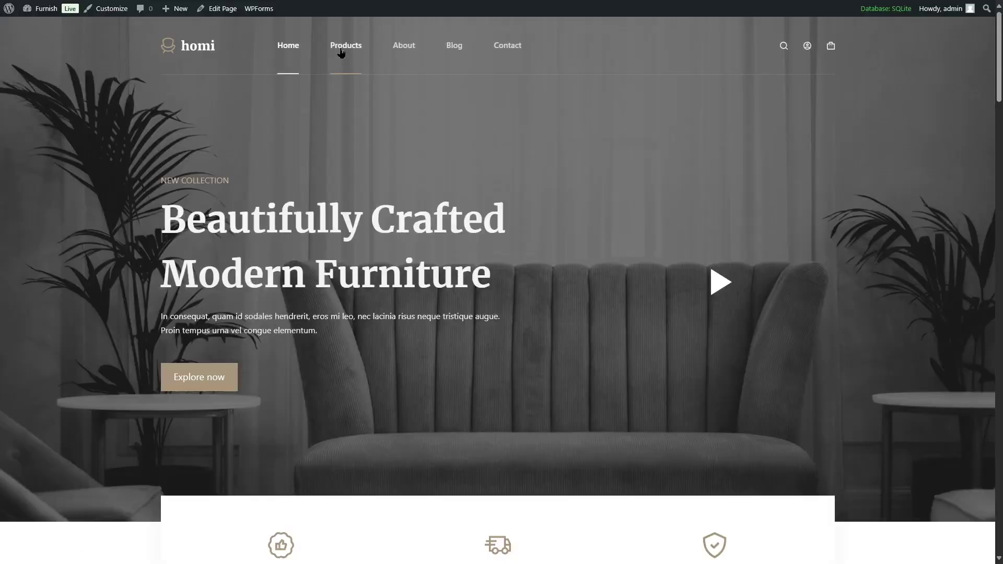
left_click(341, 49)
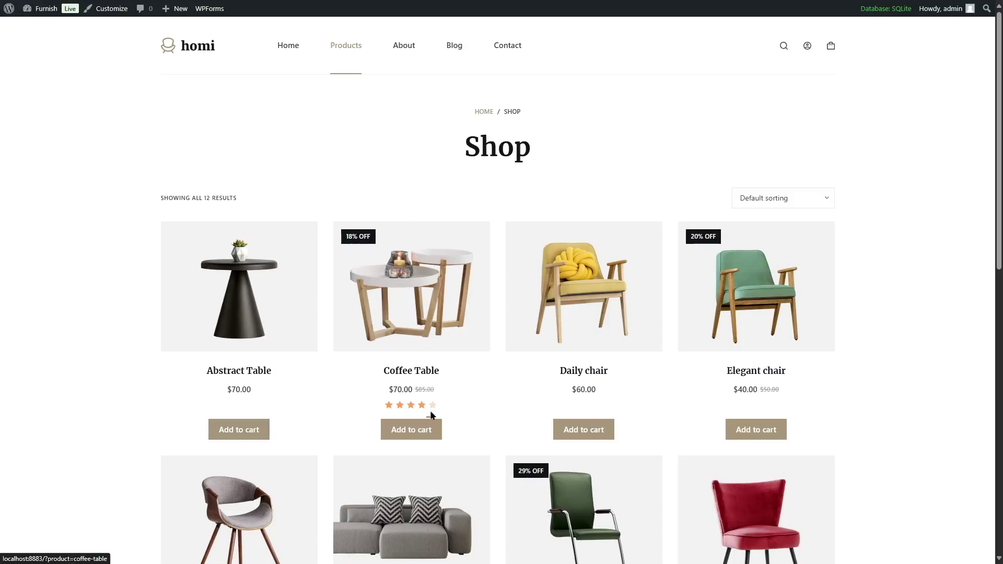
left_click(417, 431)
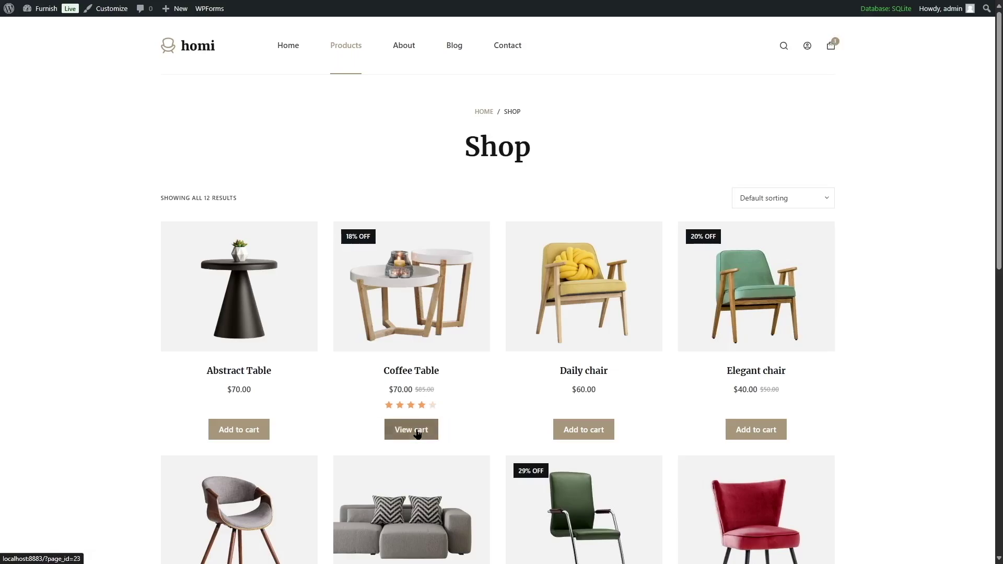
left_click(582, 437)
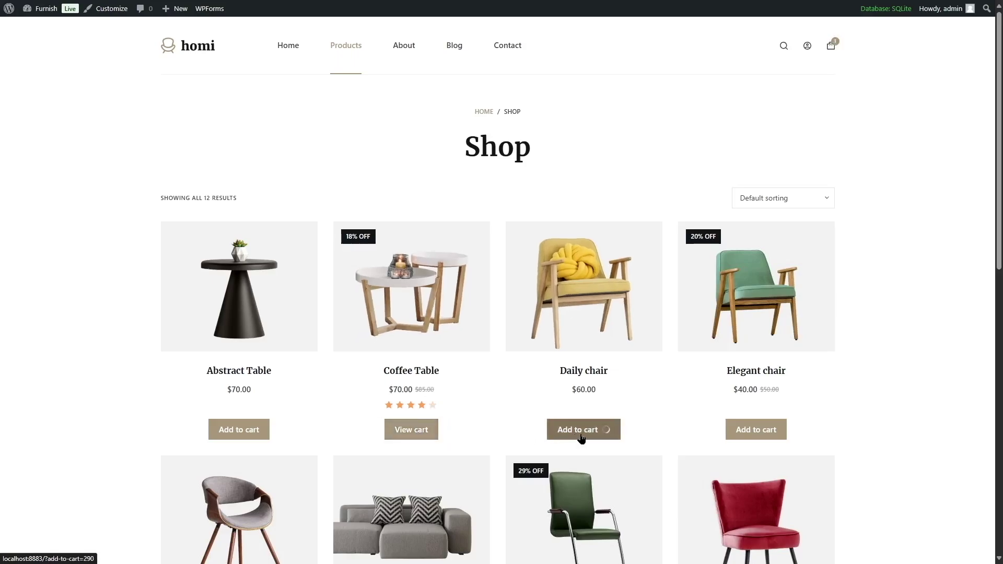
scroll(575, 442, "down", 5)
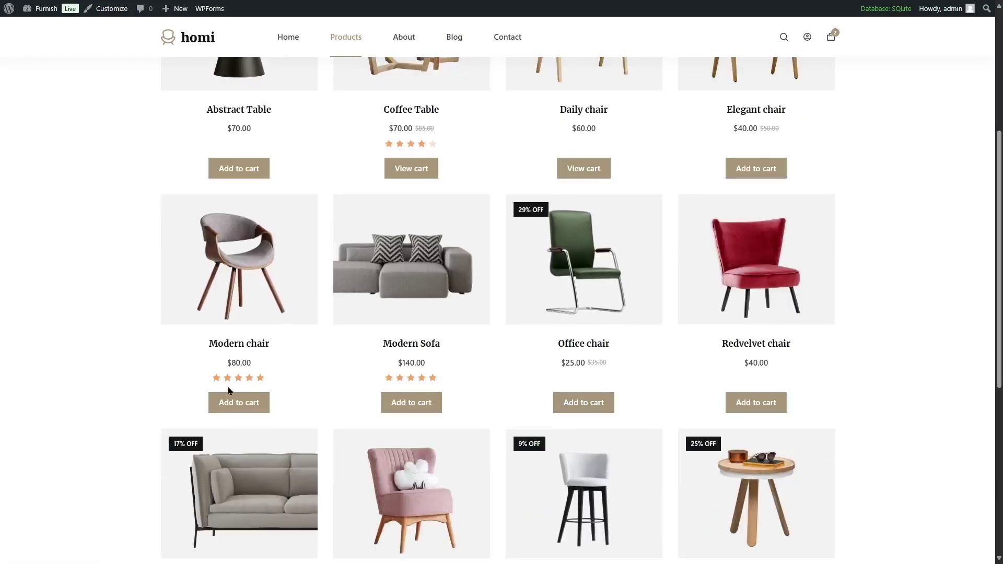
left_click(217, 411)
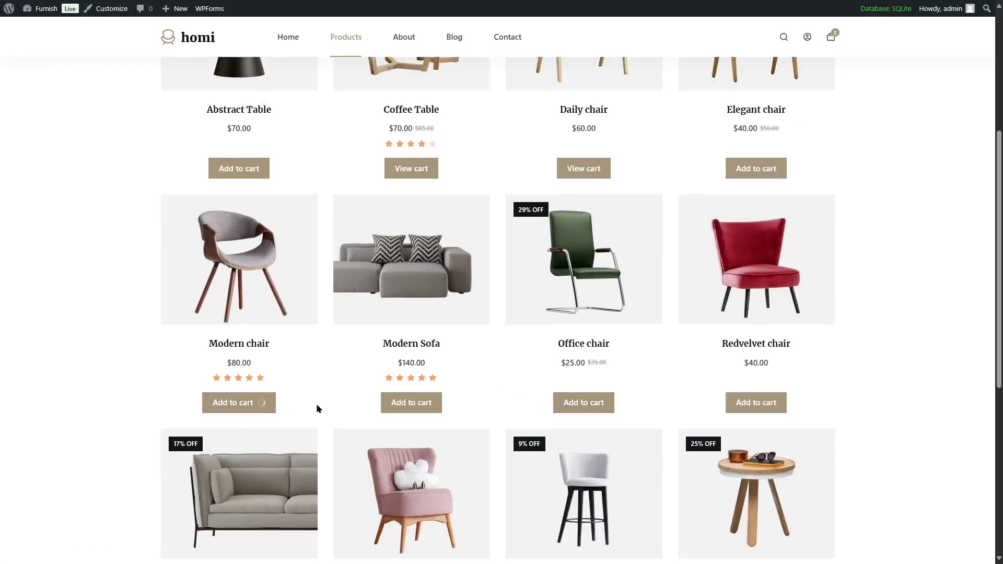
Step: Open the cart, proceed to checkout, and examine the Abstract Table upsell offer beneath the order total
scroll(213, 250, "up", 5)
mouse_move(837, 45)
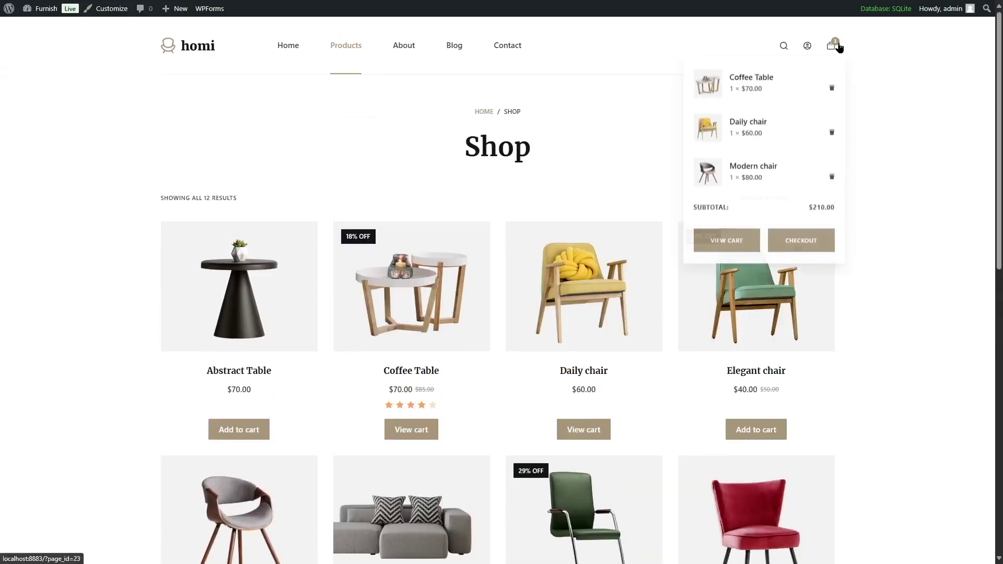
left_click(726, 240)
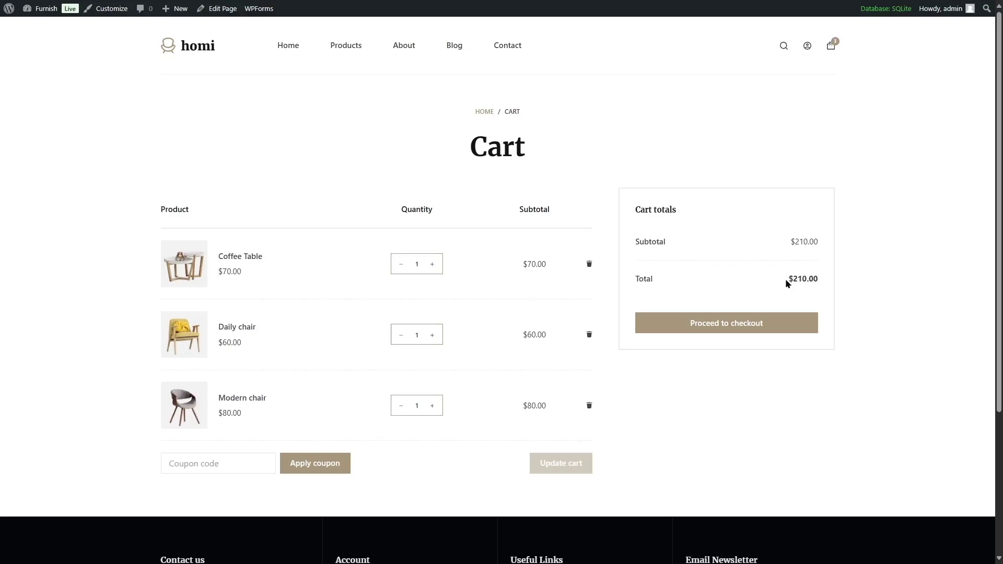
left_click(700, 327)
scroll(695, 324, "down", 2)
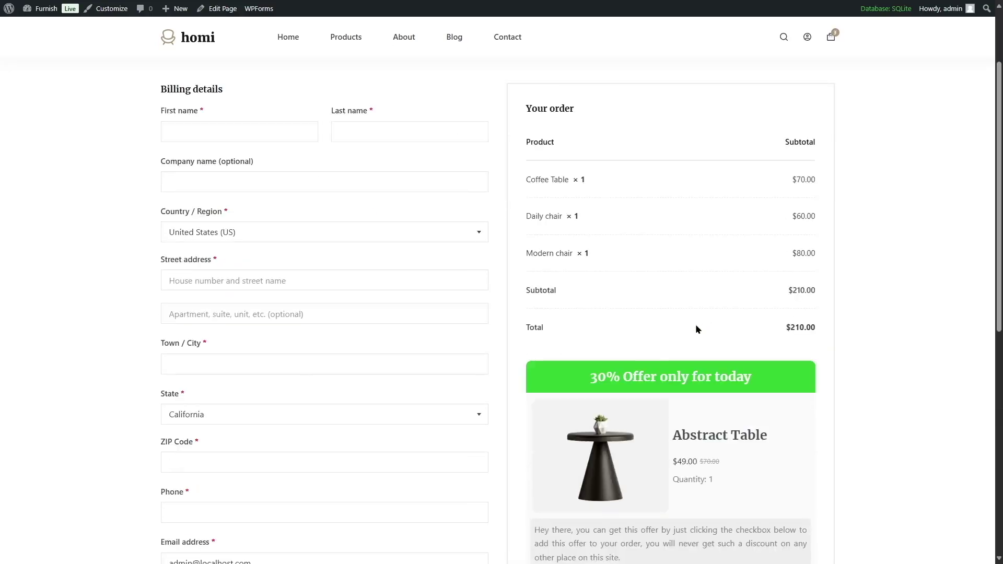
scroll(567, 373, "down", 2)
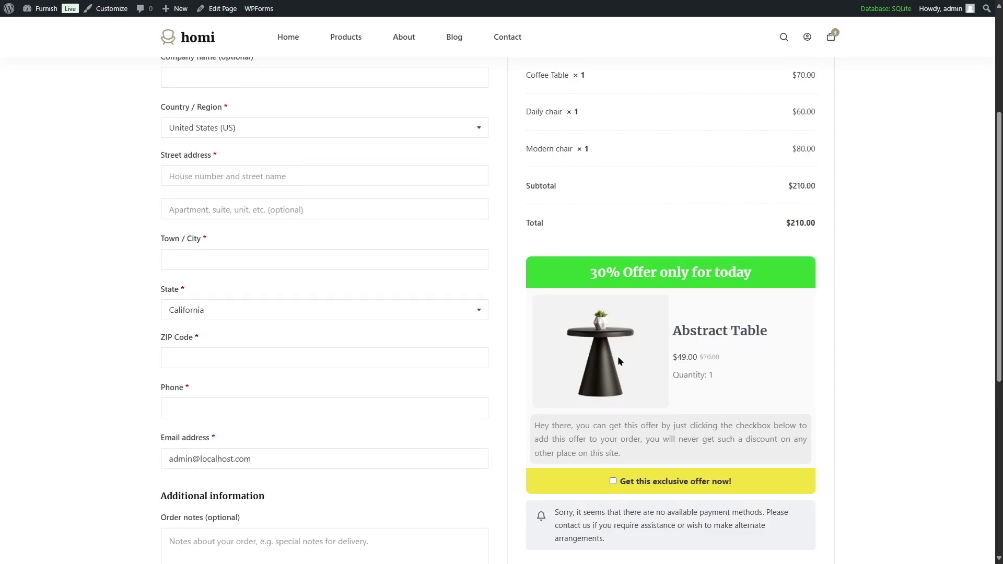
Step: Remove the Coffee Table from the cart and check the remaining cart contents
scroll(660, 377, "up", 4)
mouse_move(831, 46)
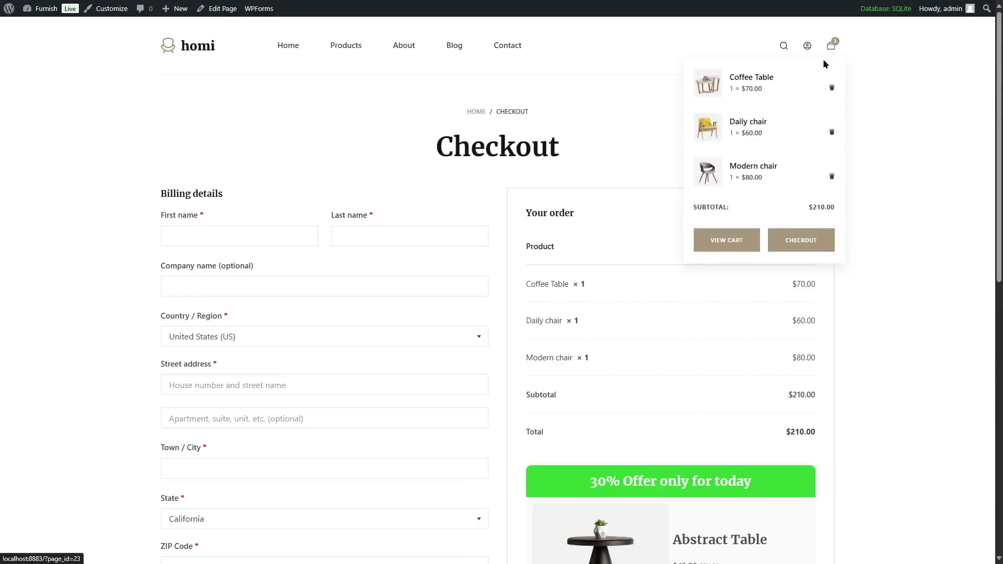
left_click(832, 88)
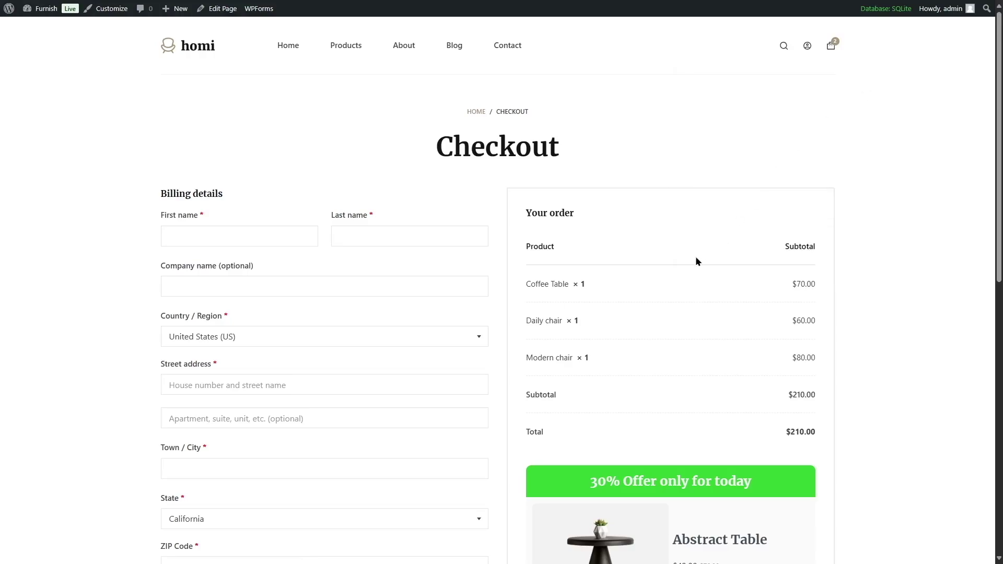
mouse_move(829, 47)
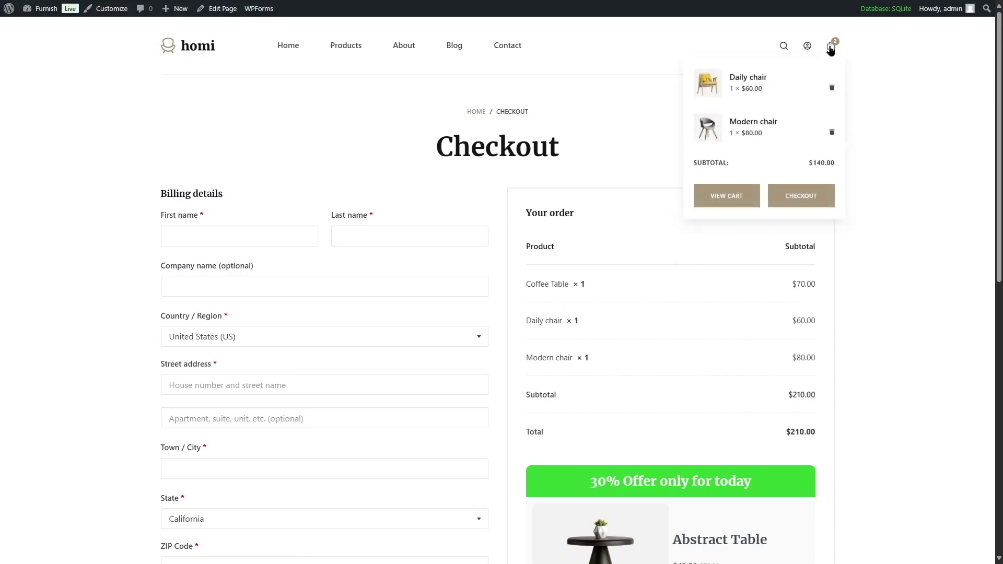
Step: Open the cart, proceed to checkout, and check the order with only the Daily chair and Modern chair for the upsell offer
left_click(740, 196)
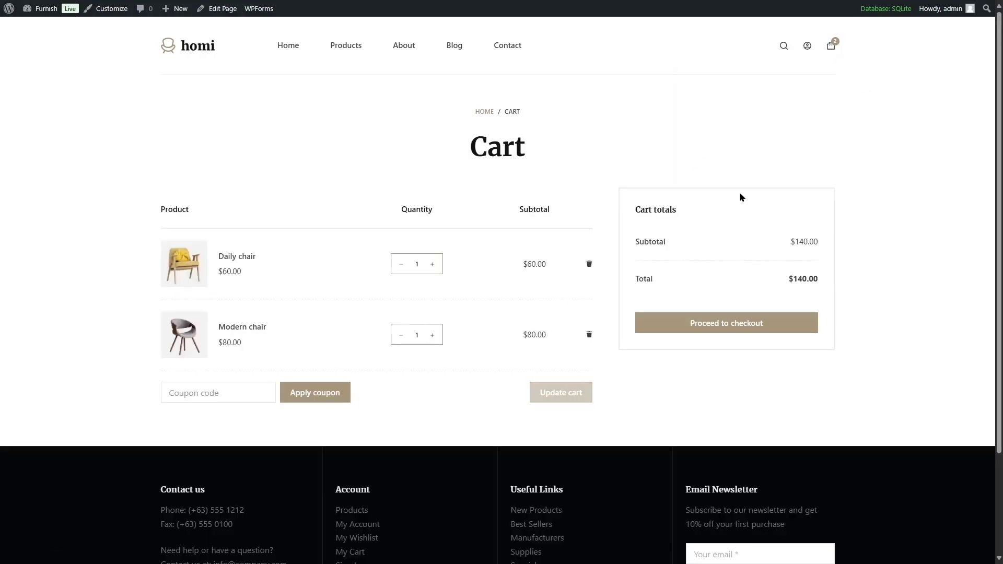
left_click(699, 329)
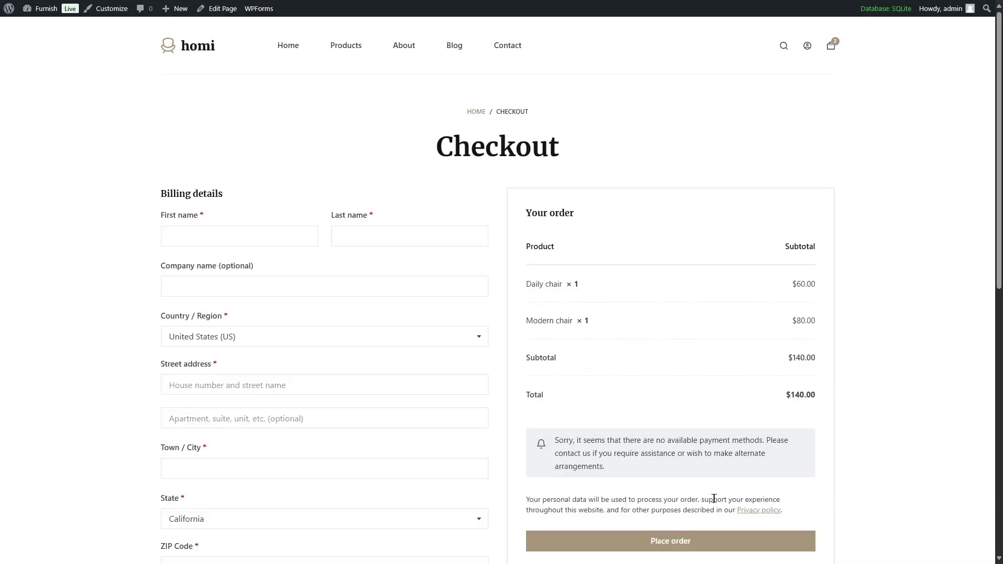
mouse_move(837, 49)
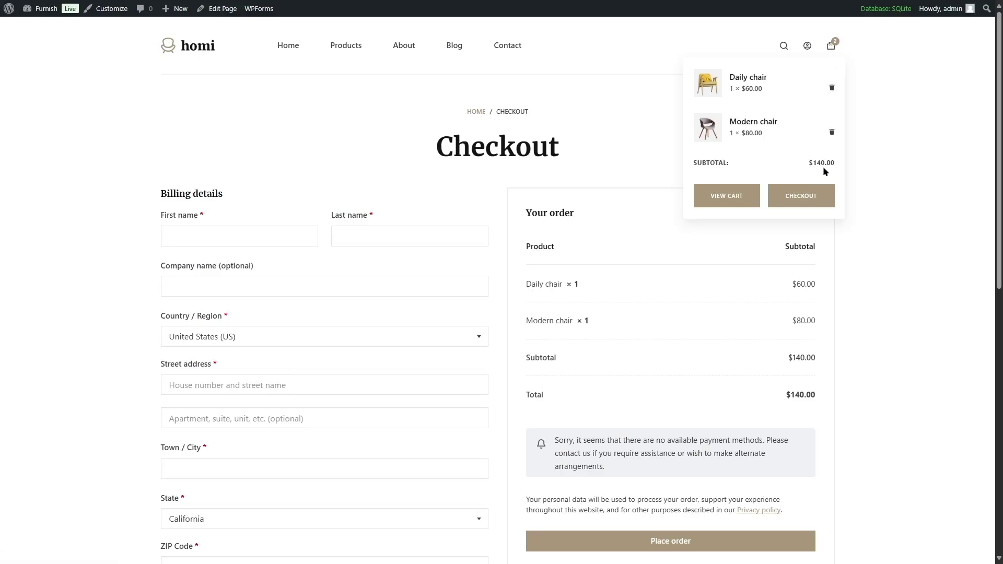
Step: Return to the WordPress dashboard and open the UpsellWP campaigns list
mouse_move(42, 9)
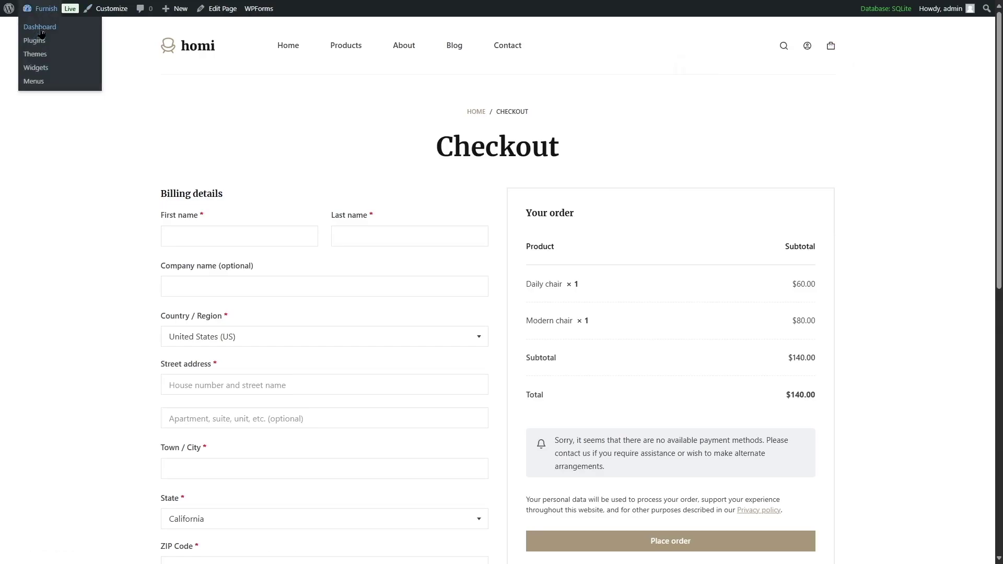
left_click(40, 32)
mouse_move(37, 225)
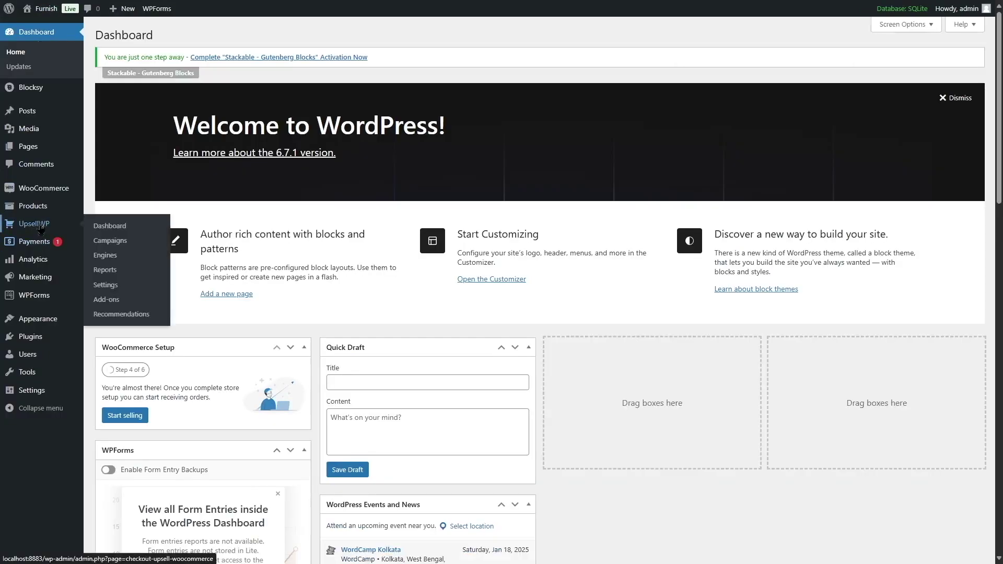
left_click(113, 226)
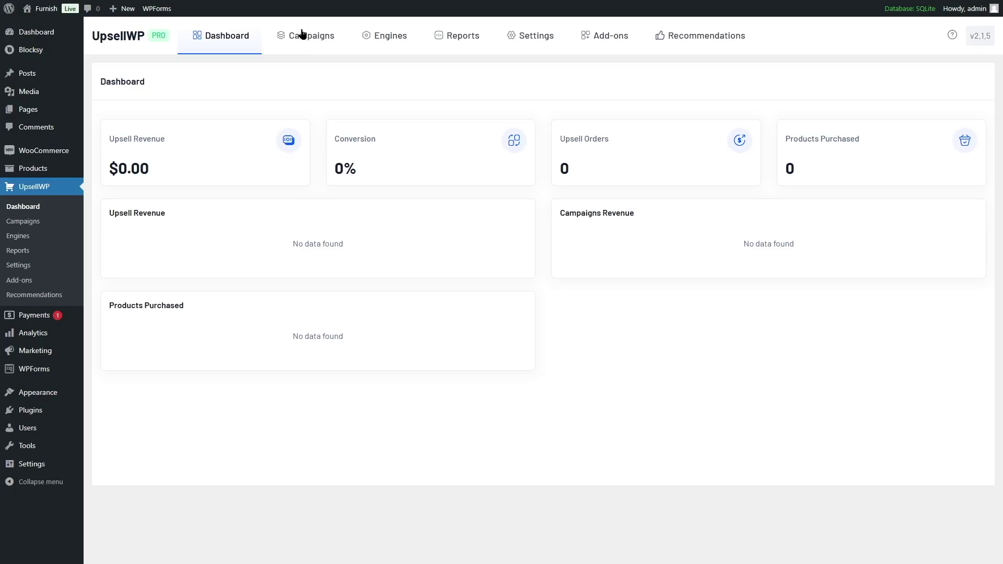
left_click(314, 36)
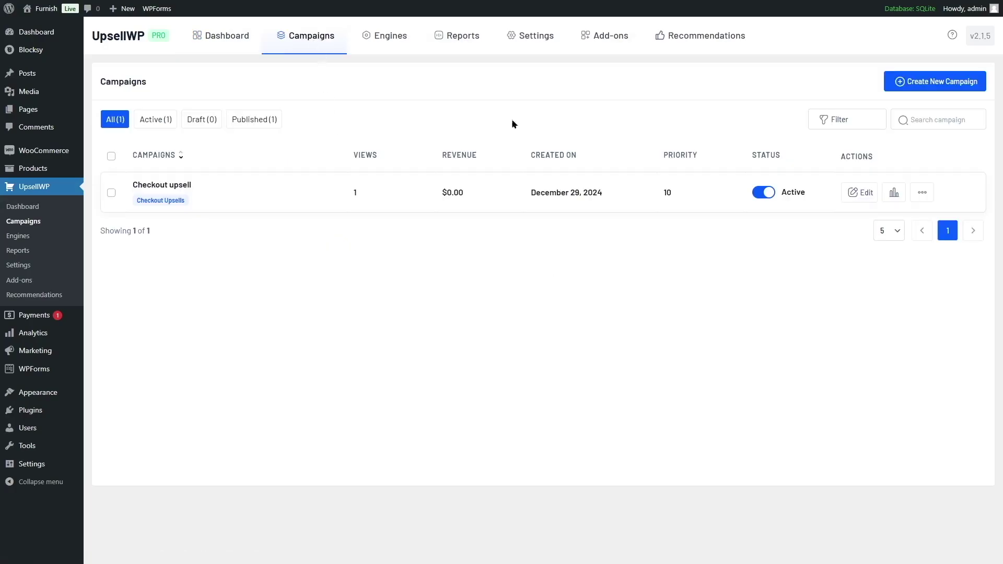
Step: Create a new Frequently Bought Together campaign and choose Use Cross-sell products as its product suggestion method
left_click(911, 83)
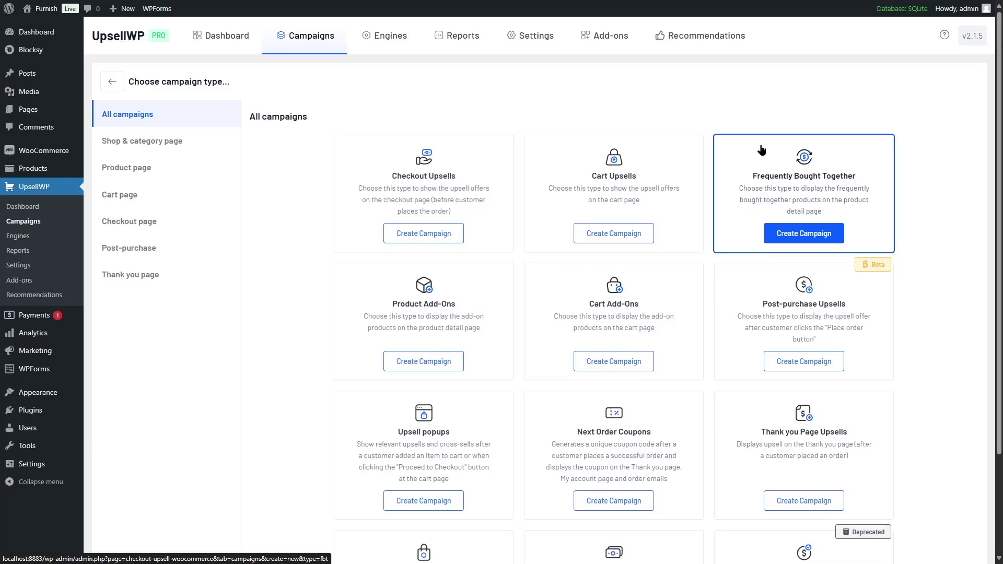
left_click(806, 237)
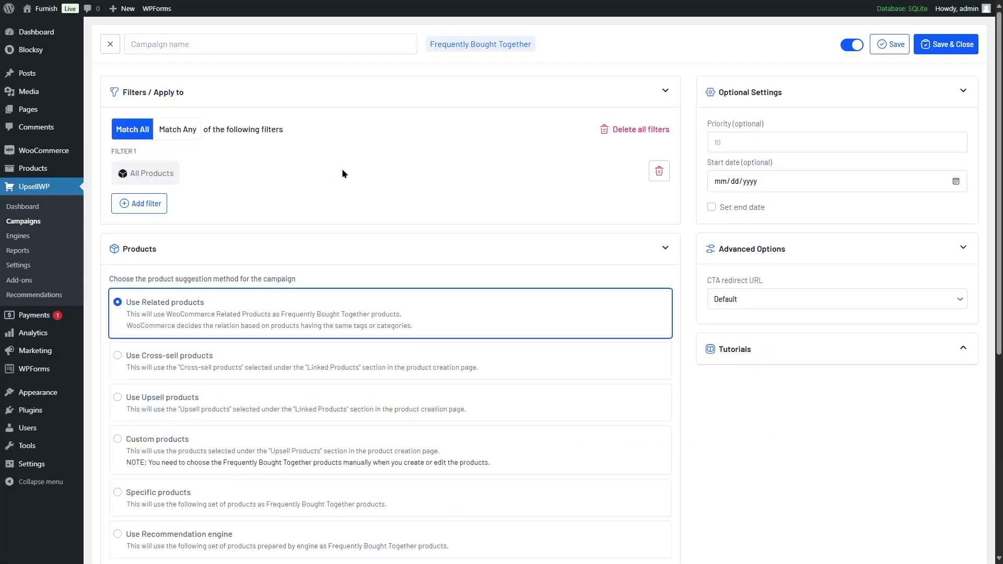
scroll(342, 168, "down", 3)
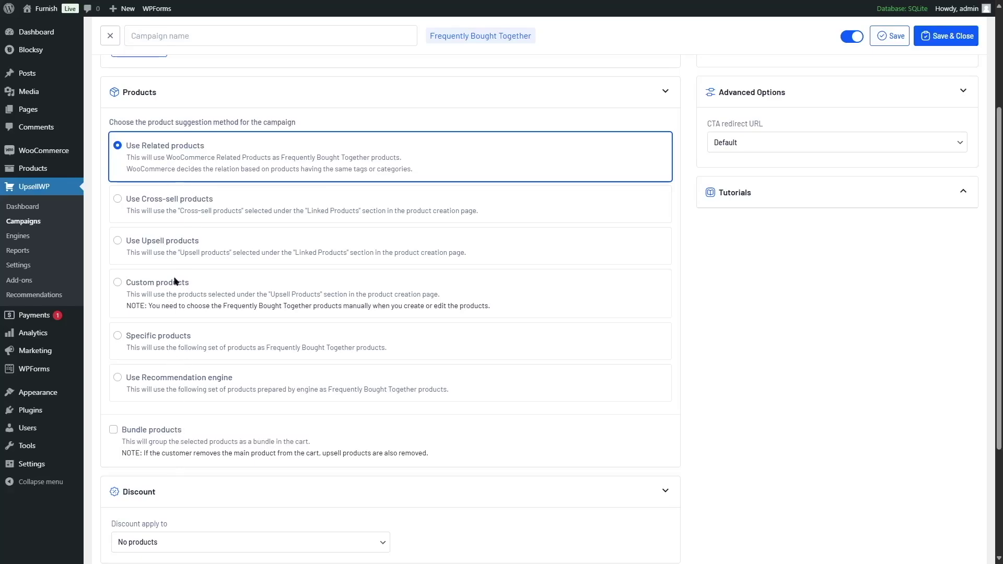
left_click(118, 198)
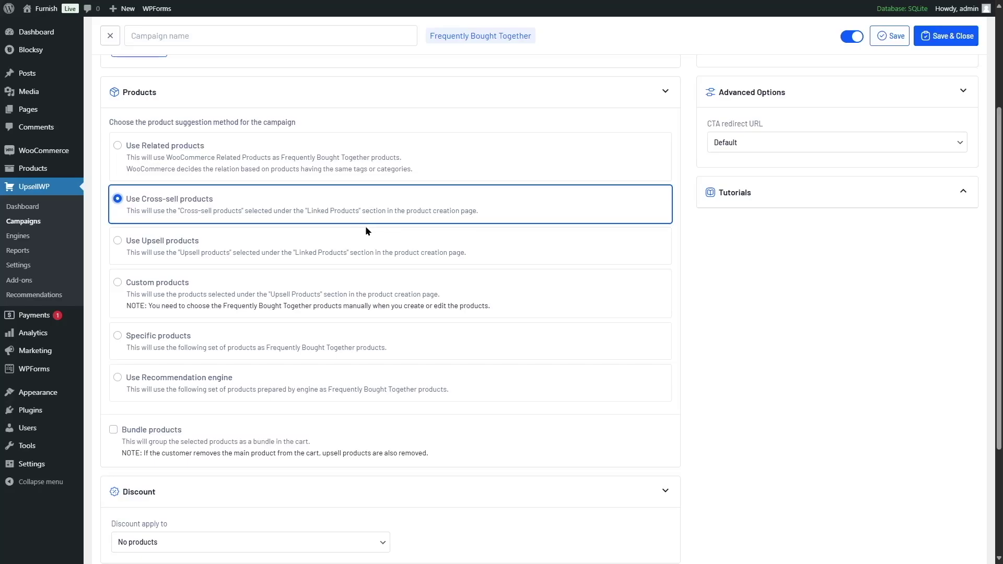
Step: Try the Only Upsell products and All Products discount scopes, reset to No products, and inspect the CTA redirect URL options
scroll(365, 226, "down", 3)
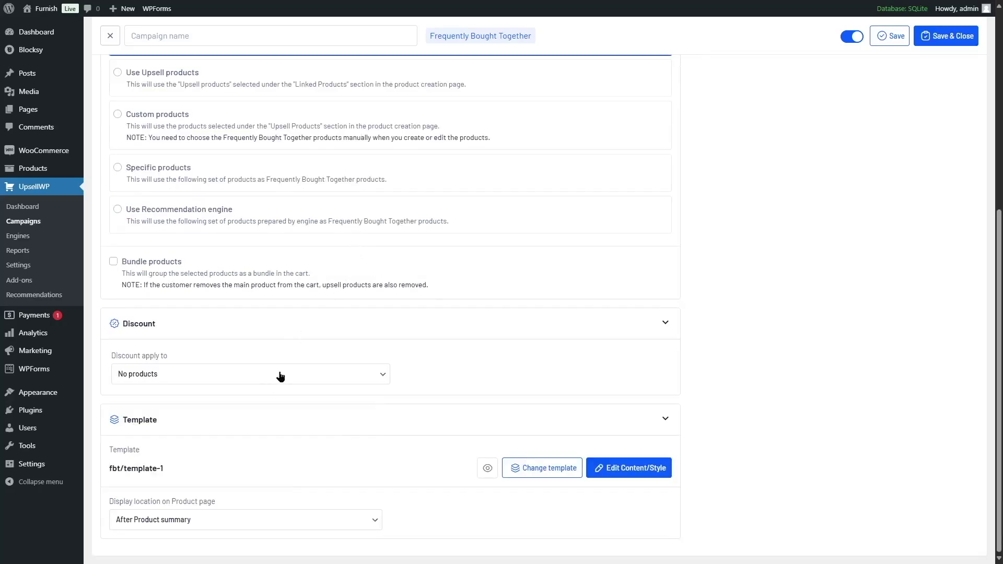
left_click(253, 376)
left_click(214, 374)
left_click(215, 374)
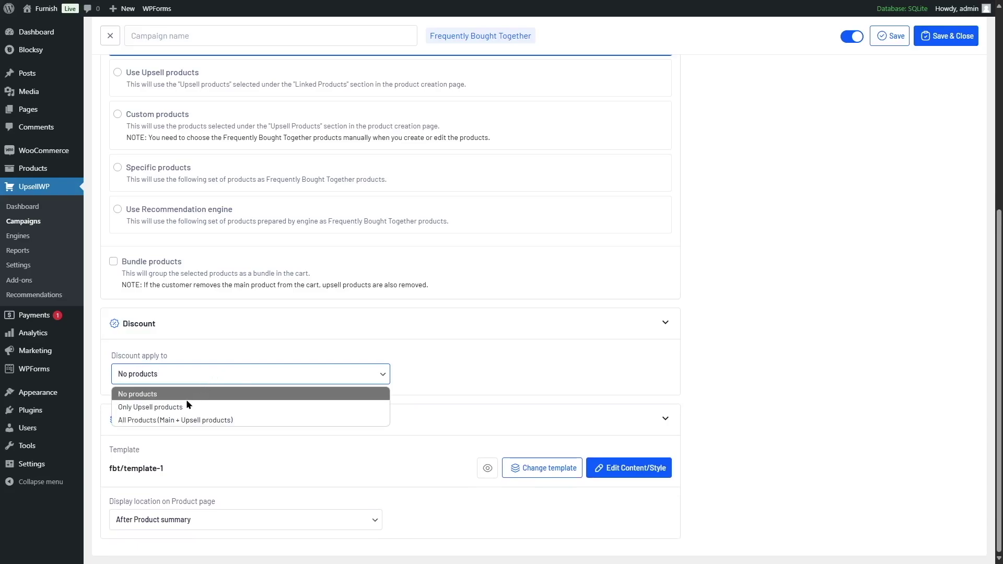
left_click(177, 408)
left_click(189, 380)
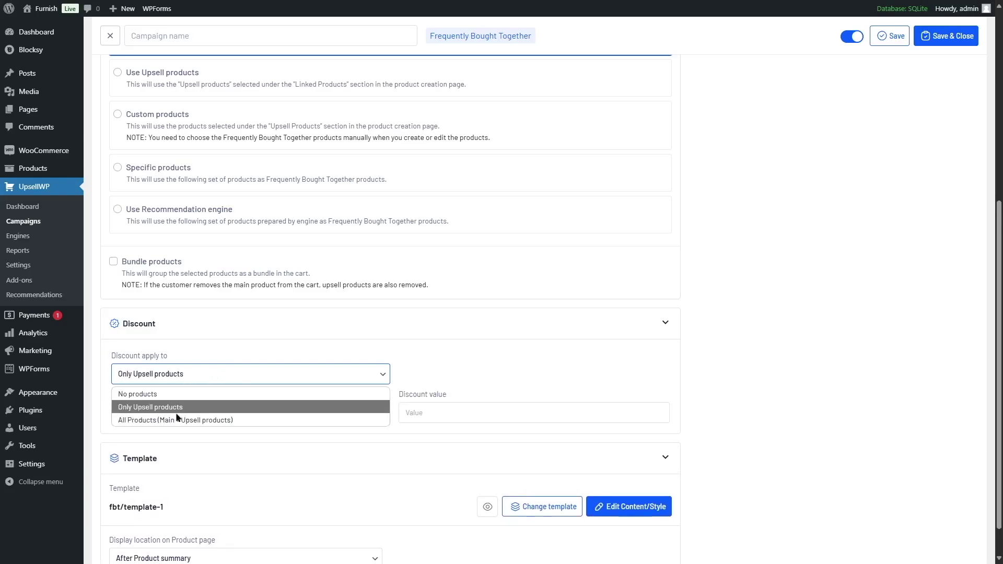
left_click(191, 423)
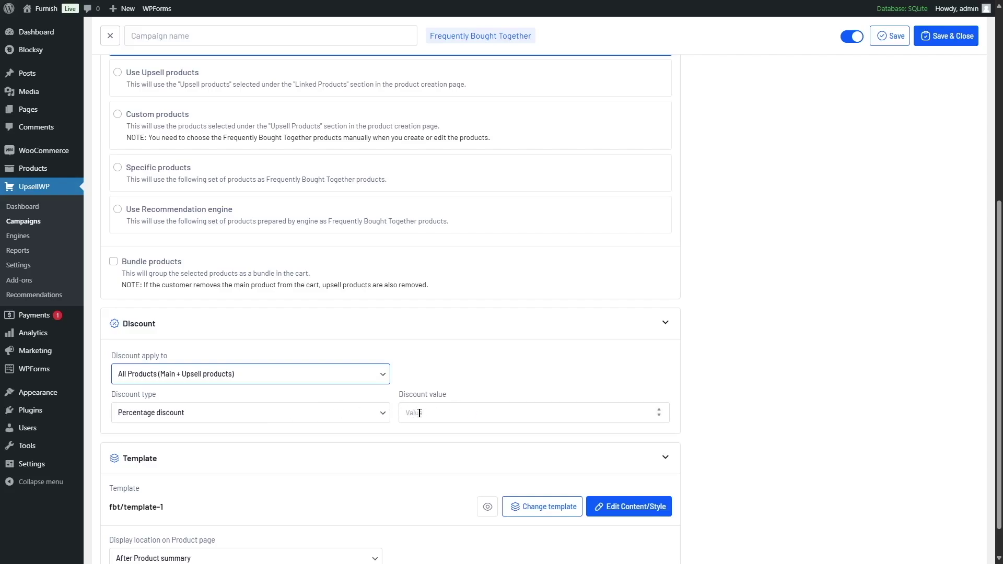
left_click(331, 373)
left_click(244, 395)
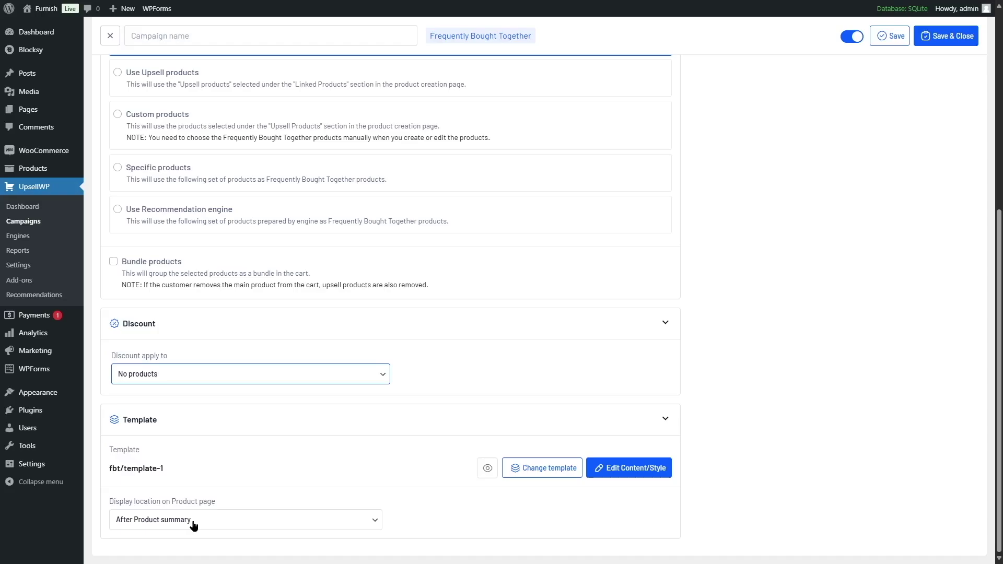
scroll(194, 525, "up", 6)
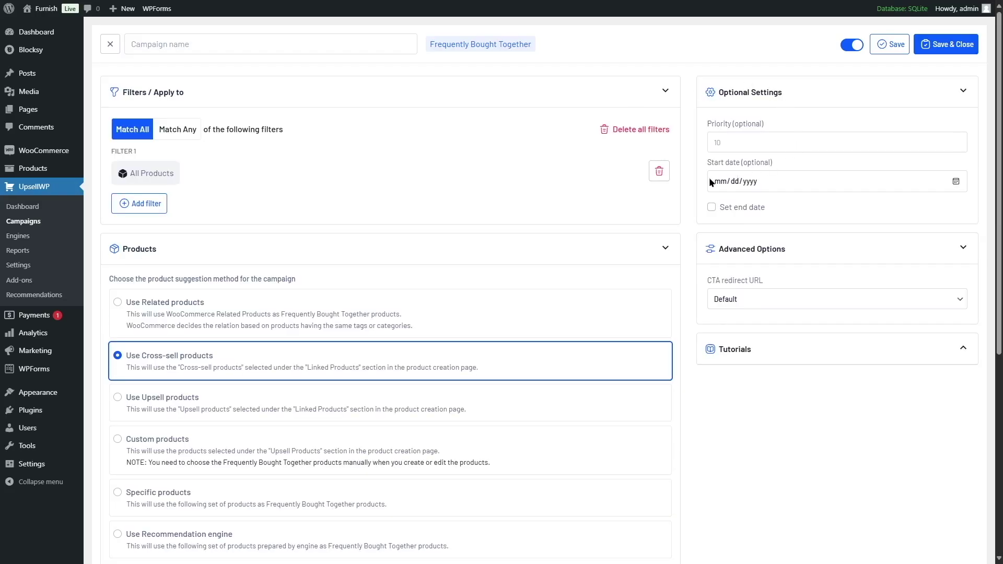
left_click(753, 306)
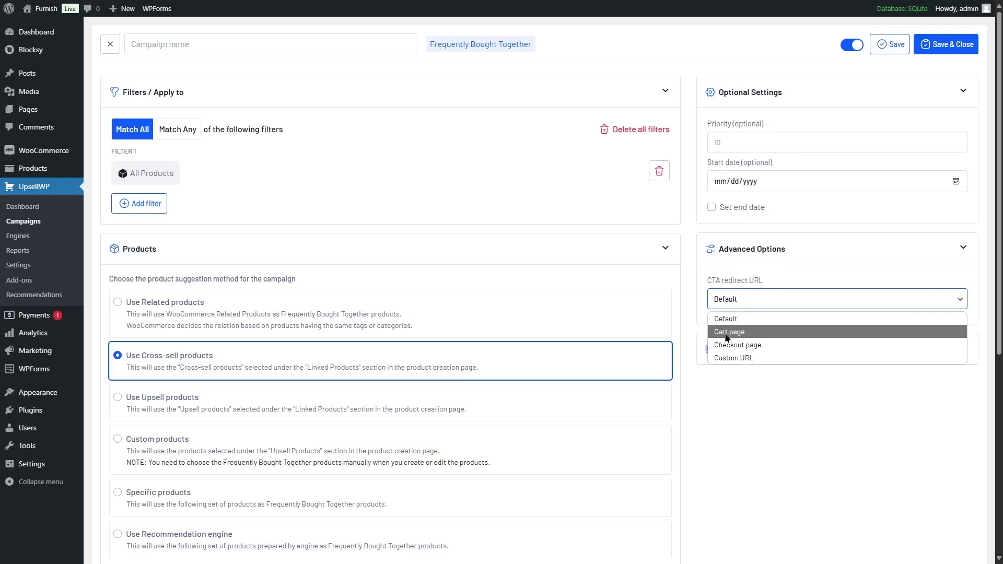
left_click(752, 428)
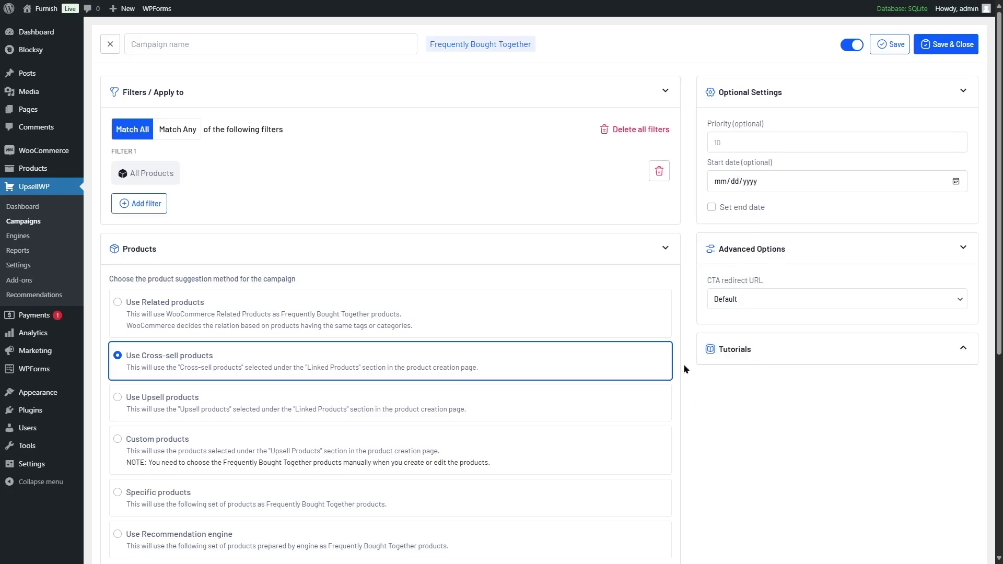
Step: Name the campaign "Cross sell", save it and close its editor
left_click(252, 43)
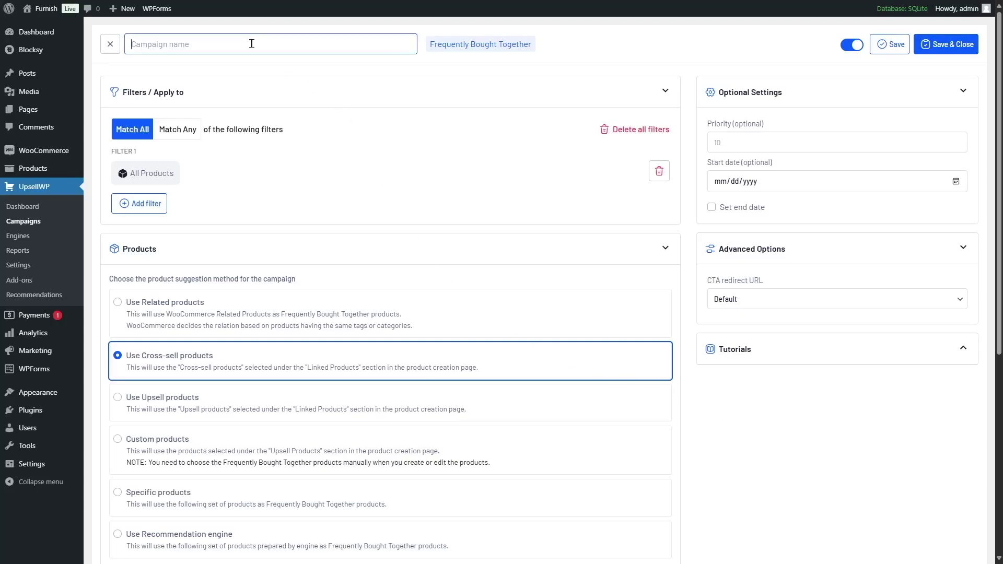
type("Cross sell")
left_click(954, 46)
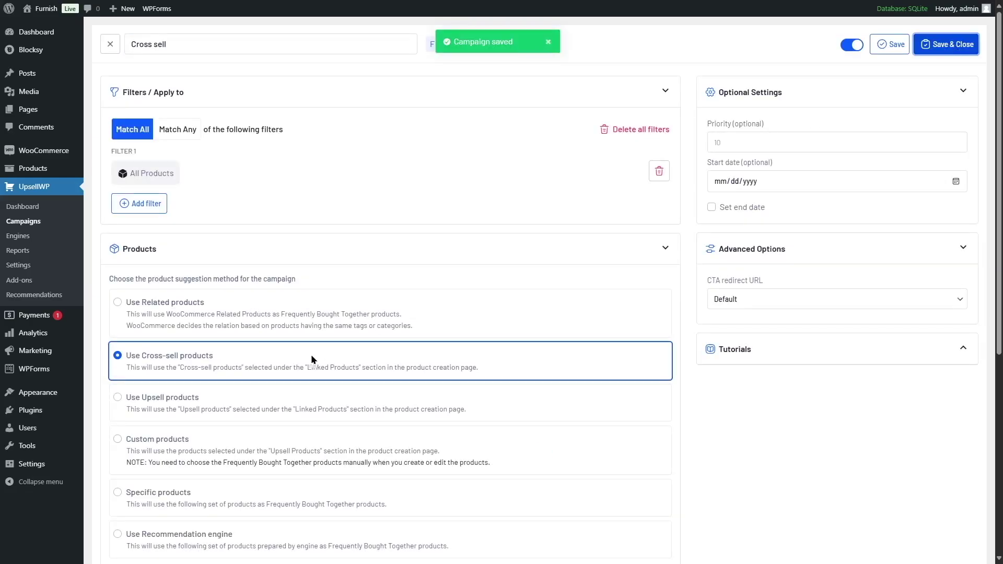
Step: Edit the Abstract Table product, add Elegant chair and Modern chair as its linked cross-sells, and update the product
mouse_move(42, 174)
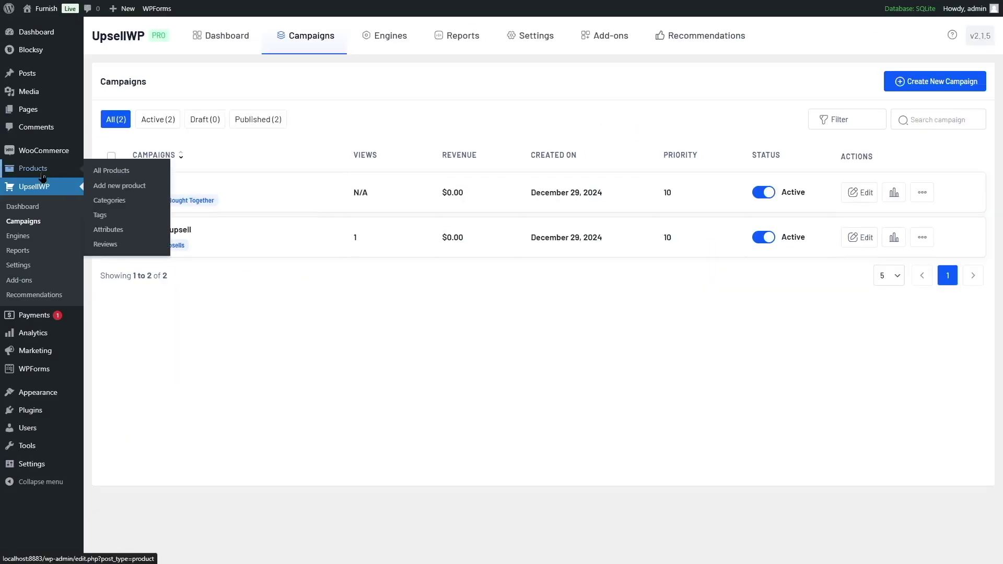
left_click(136, 173)
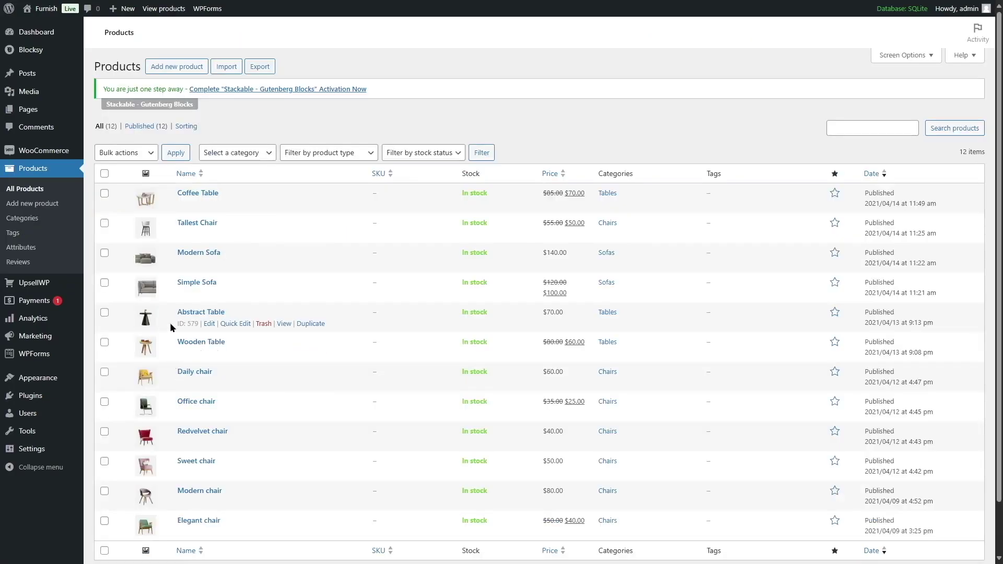
left_click(204, 326)
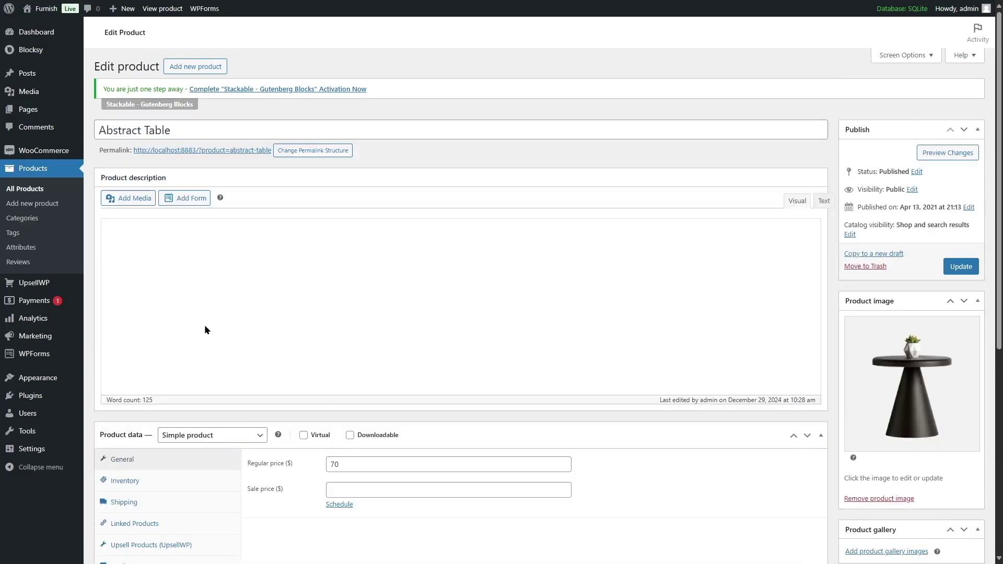
scroll(205, 326, "down", 3)
left_click(127, 360)
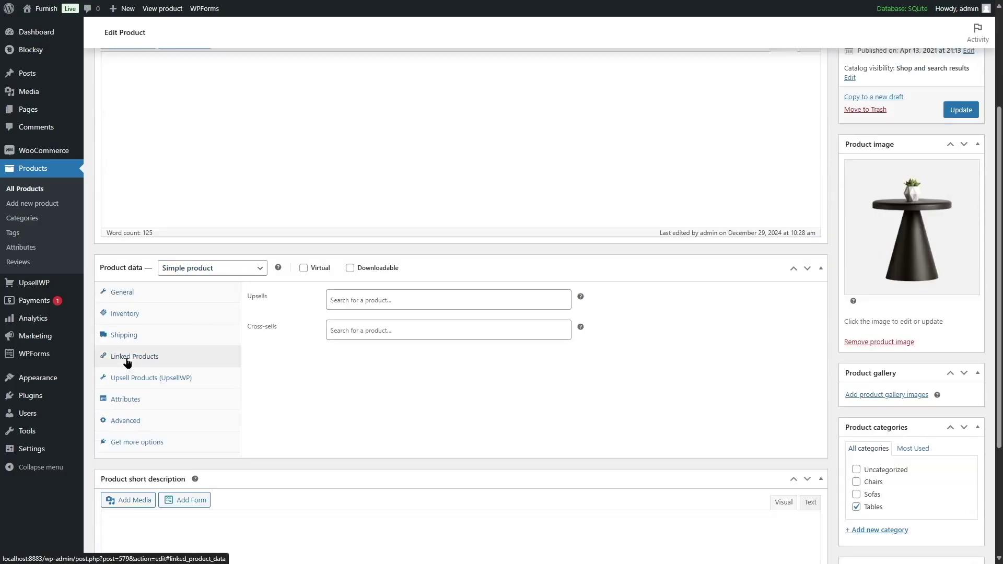
left_click(361, 331)
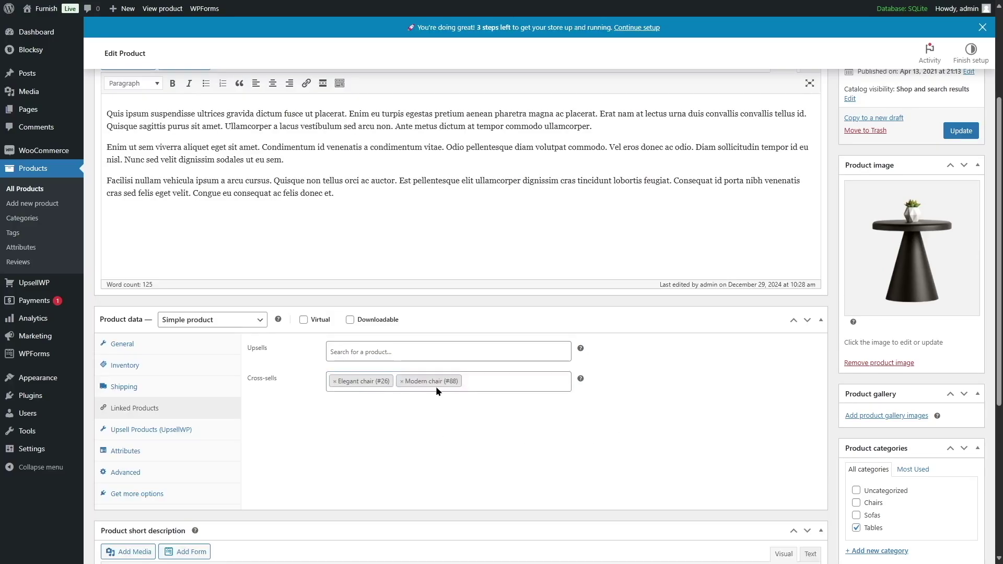
left_click(951, 132)
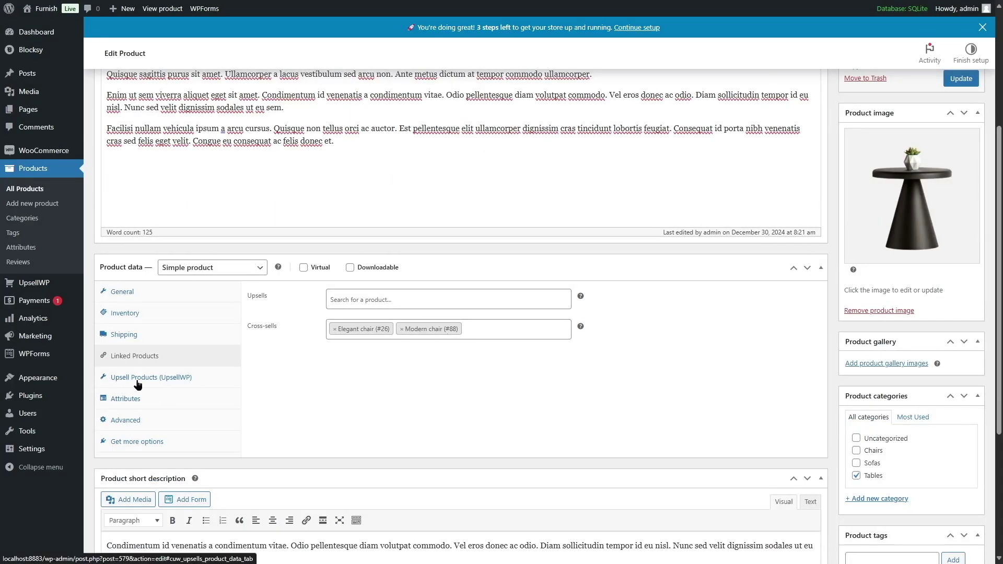
Step: Add Elegant chair and Modern chair as the Abstract Table's UpsellWP Frequently Bought Together products and update the product
left_click(161, 385)
left_click(371, 297)
type("chair")
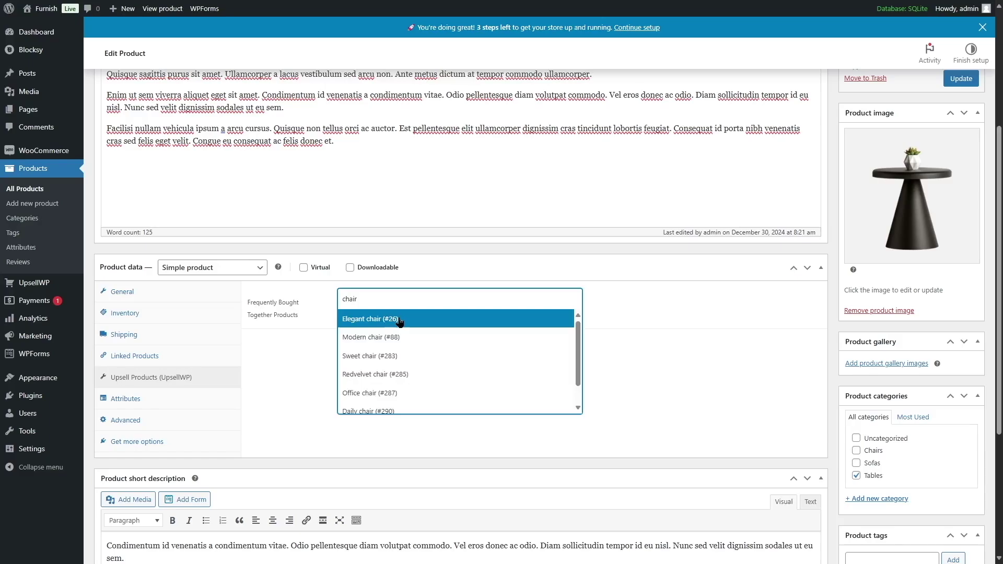
left_click(386, 321)
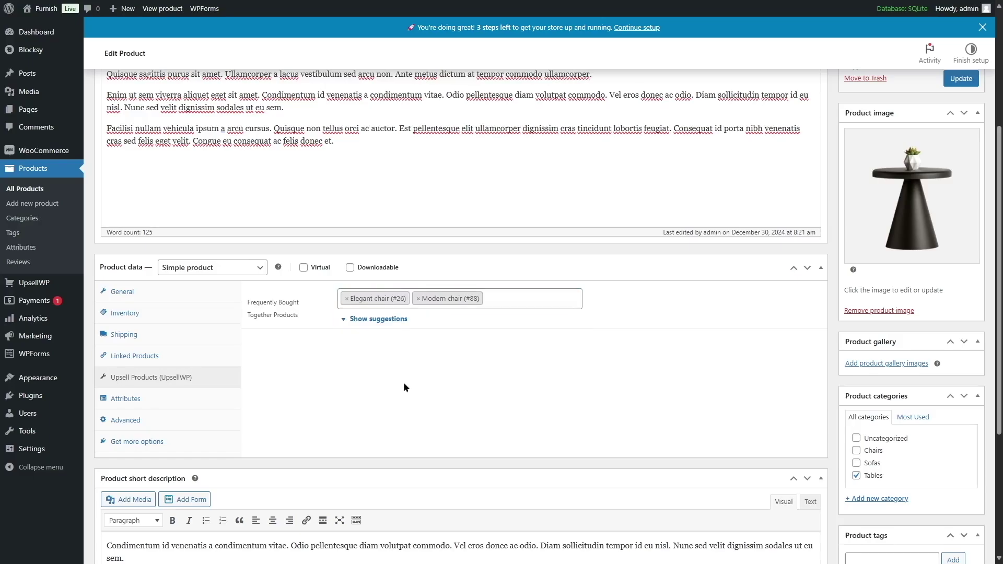
left_click(961, 79)
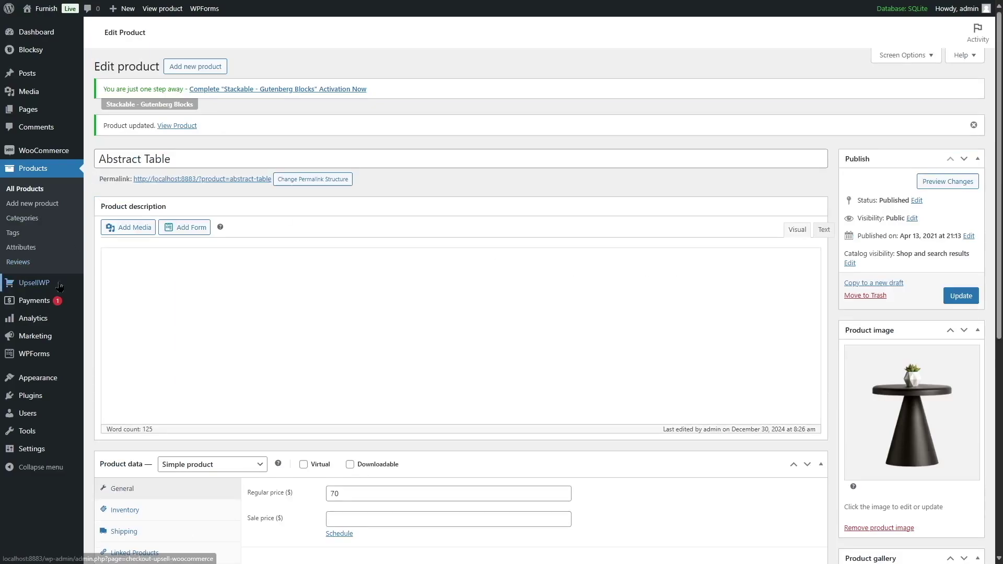
Step: Reopen the Cross sell campaign and set a 35 percentage discount on All Products (Main + Upsell products)
mouse_move(34, 283)
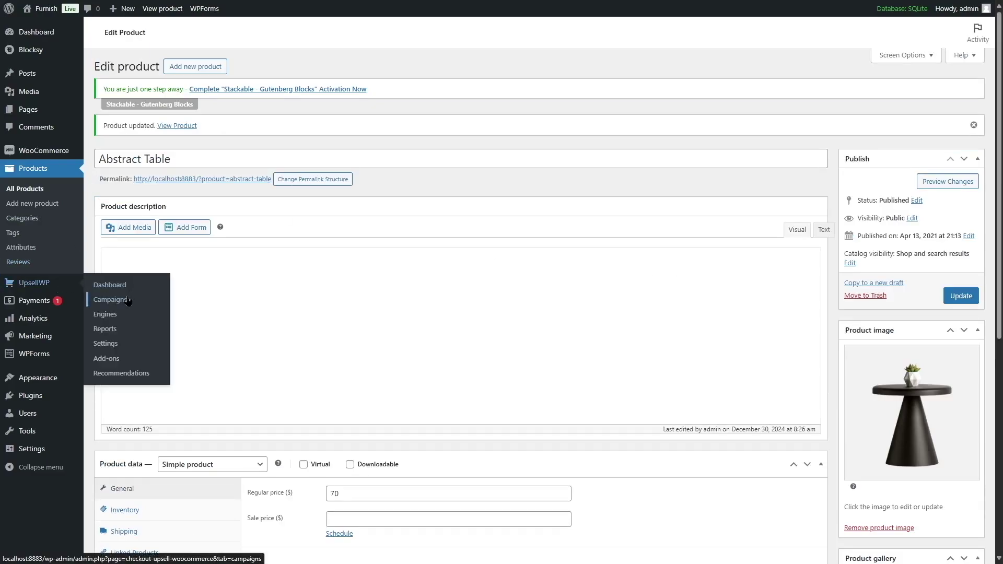
left_click(110, 300)
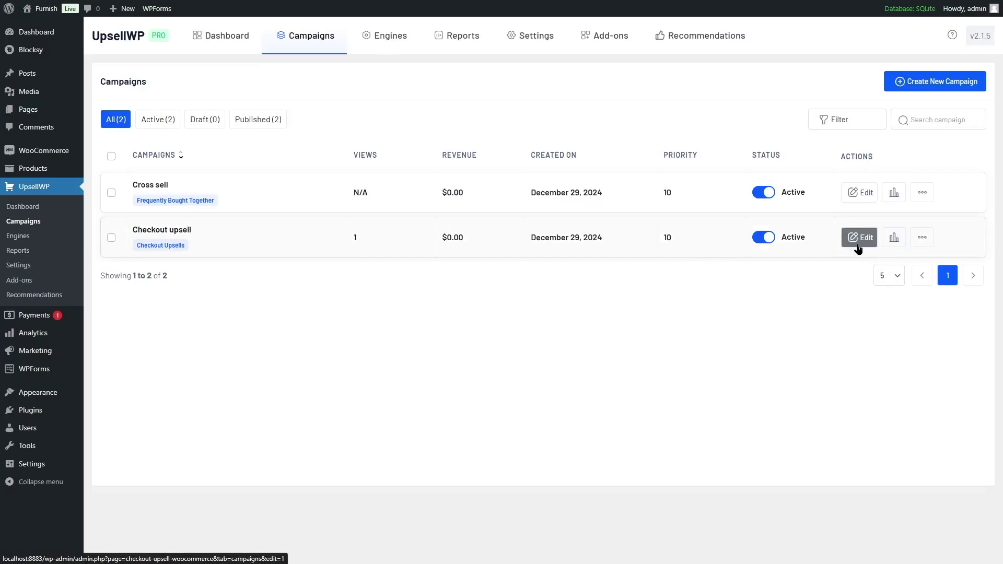
left_click(853, 192)
scroll(481, 313, "down", 5)
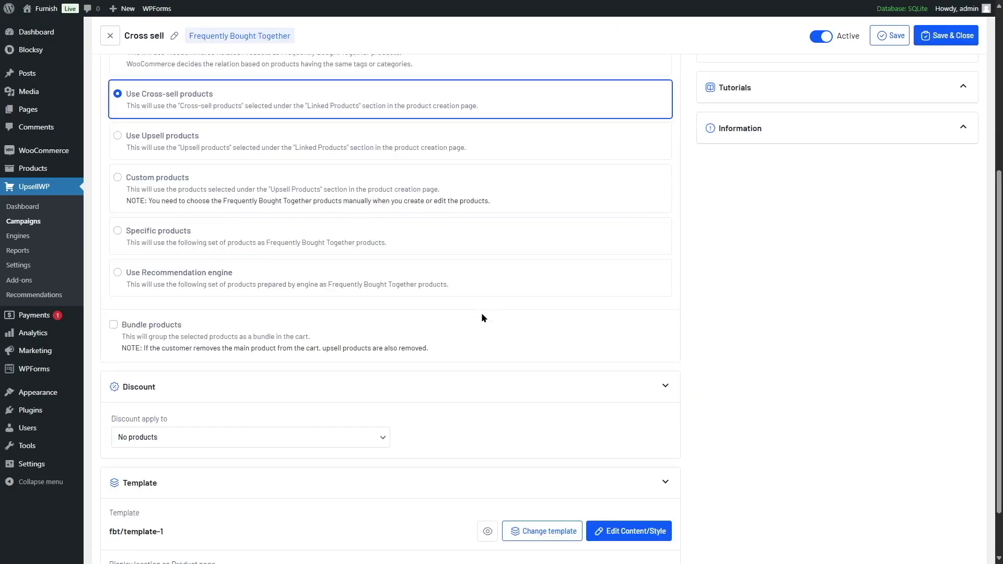
left_click(165, 443)
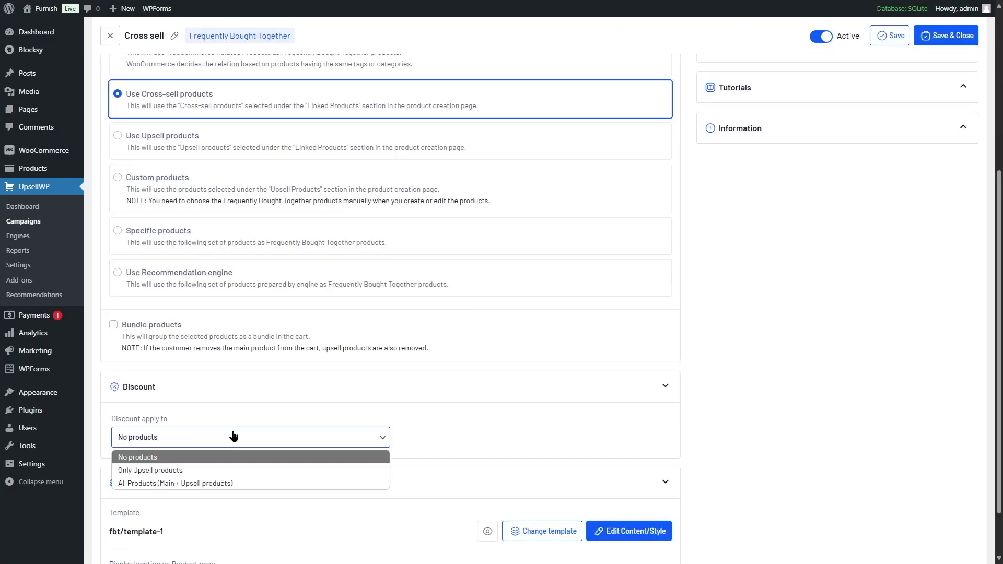
left_click(124, 484)
left_click(436, 472)
type("35")
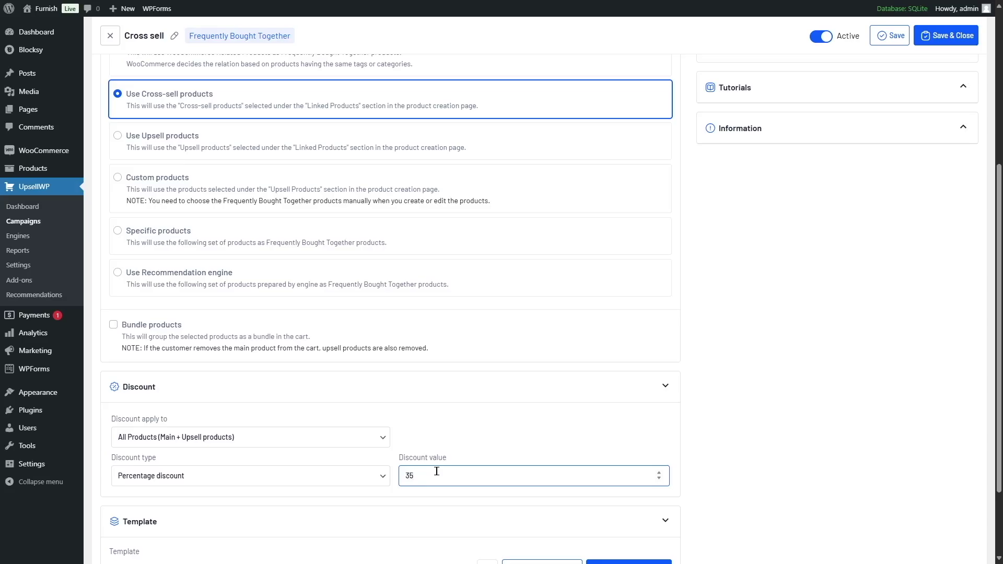
Step: Save and close the Cross sell campaign, and check the Frequently Bought Together section on the Abstract Table's store page
left_click(528, 420)
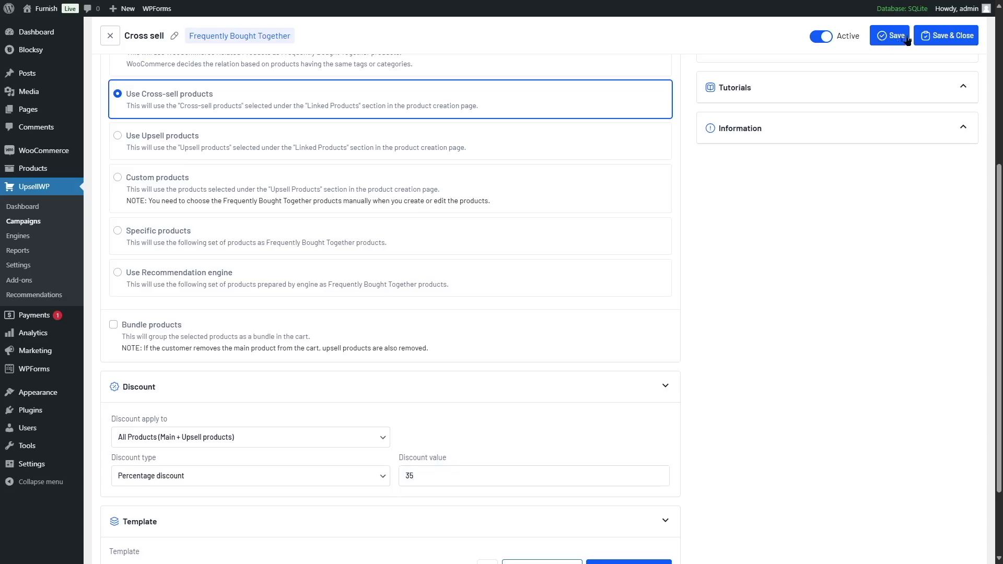
left_click(936, 37)
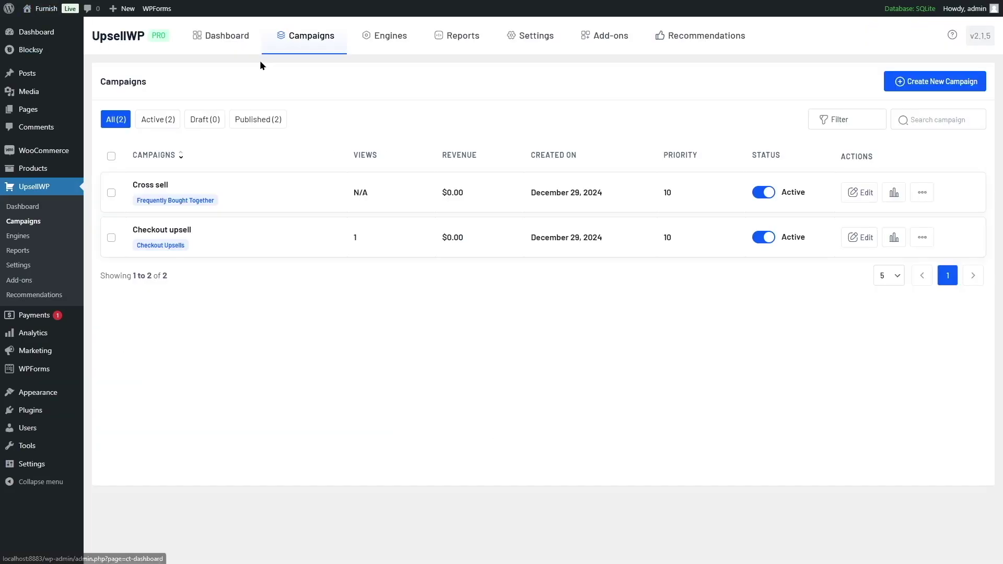
mouse_move(46, 8)
left_click(46, 38)
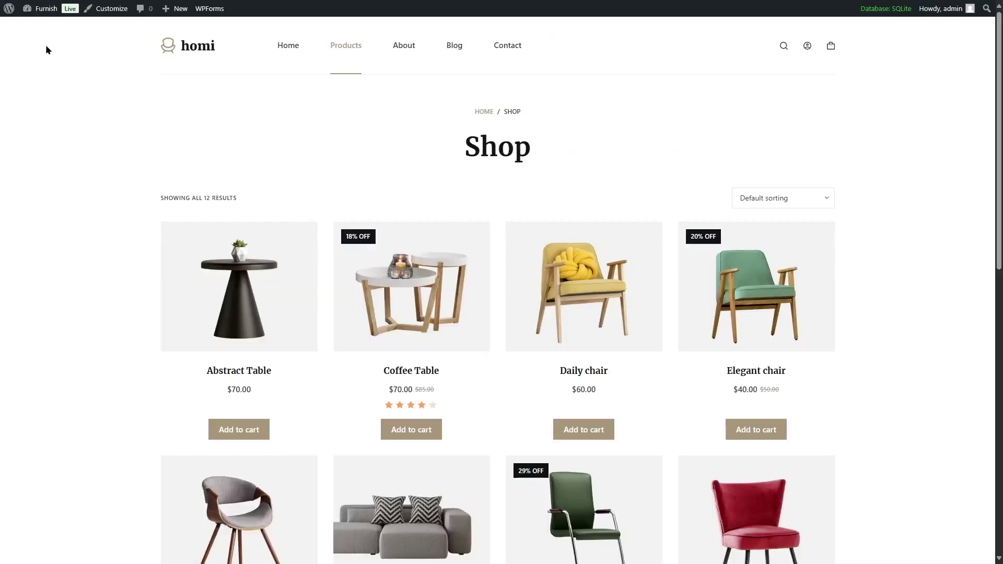
left_click(253, 280)
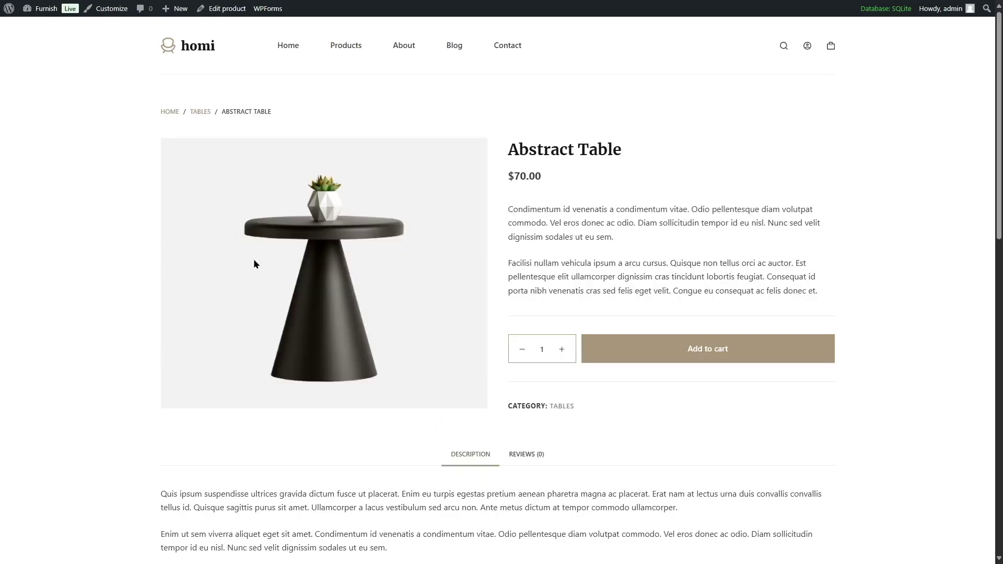
scroll(254, 261, "down", 4)
scroll(254, 260, "down", 2)
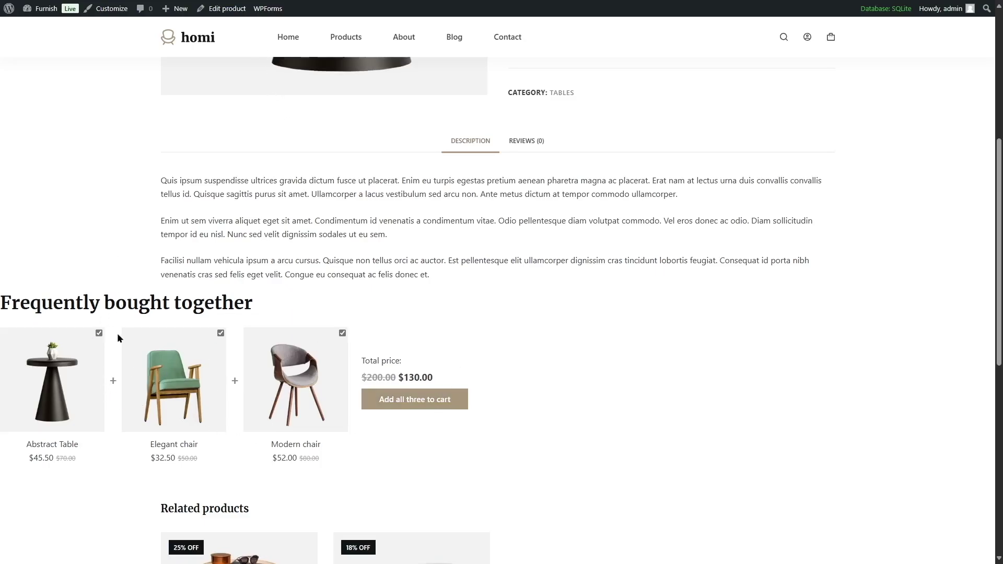
Step: Customize the theme's Single Product layout by setting Content Area Style to Boxed, publish the change and leave the customizer
left_click(109, 8)
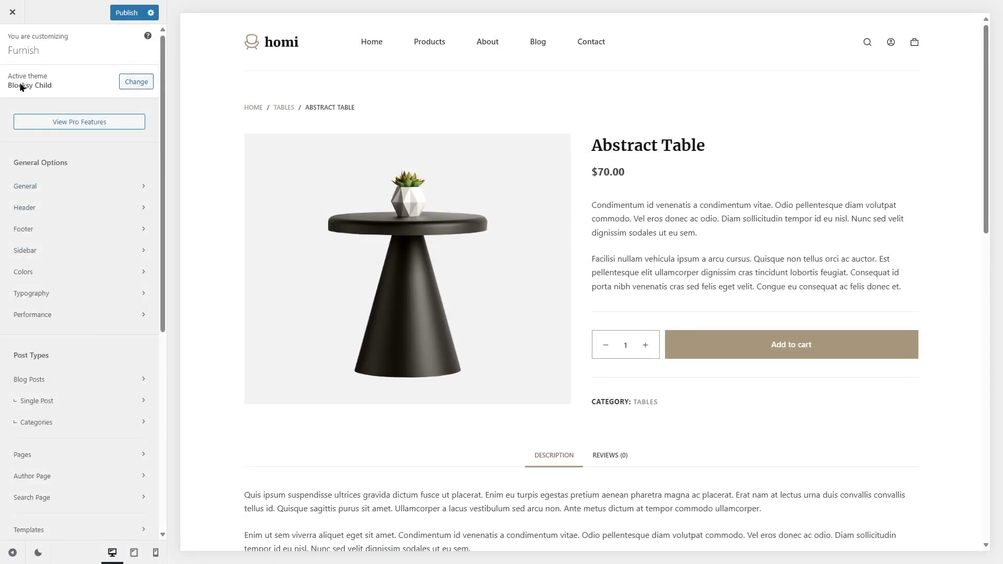
scroll(70, 244, "down", 5)
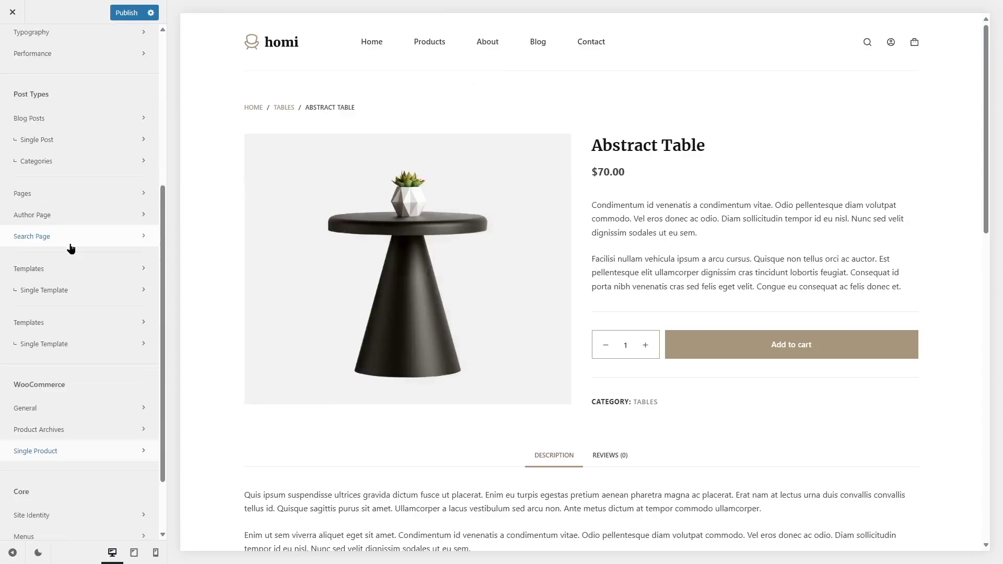
left_click(48, 451)
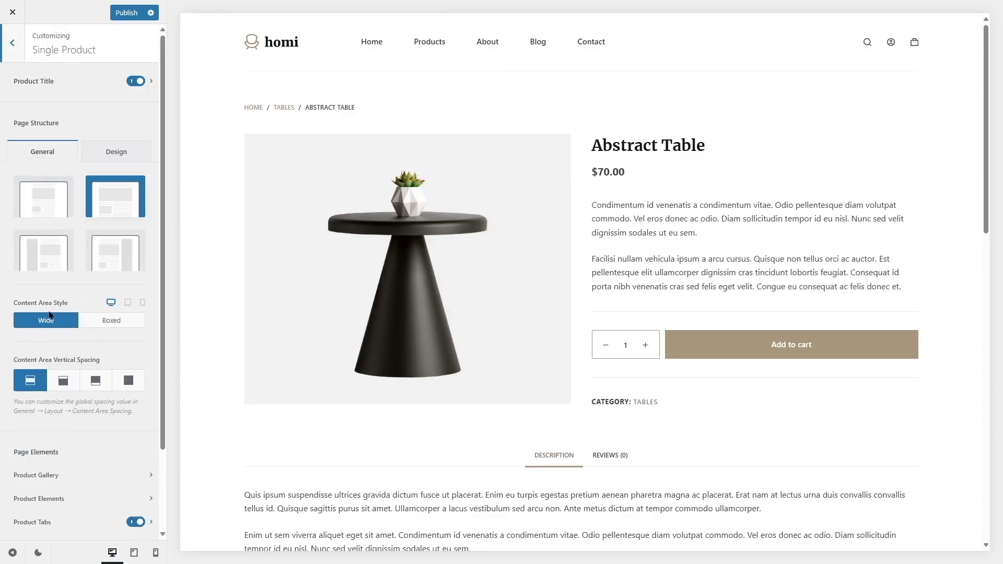
scroll(490, 257, "down", 5)
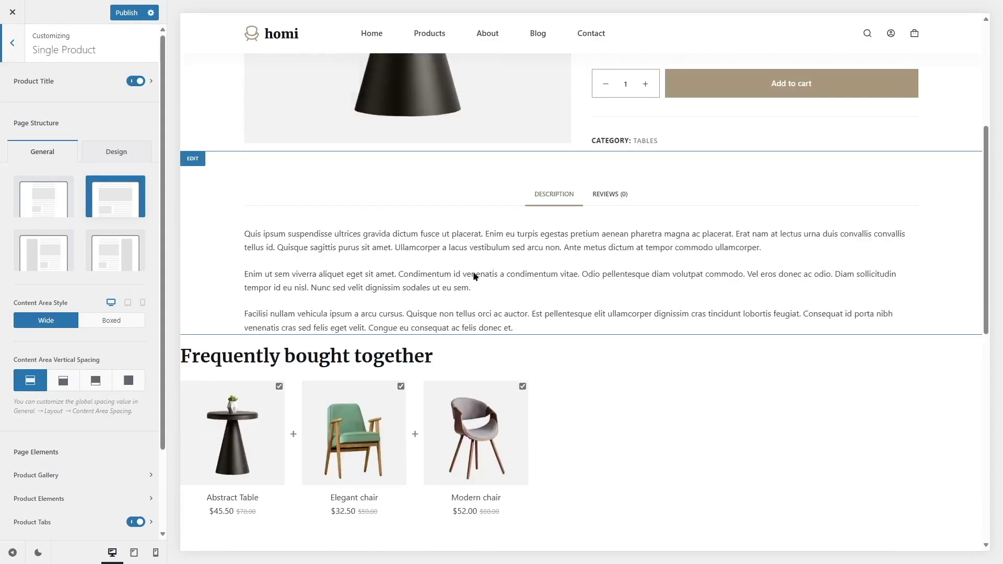
scroll(387, 368, "down", 2)
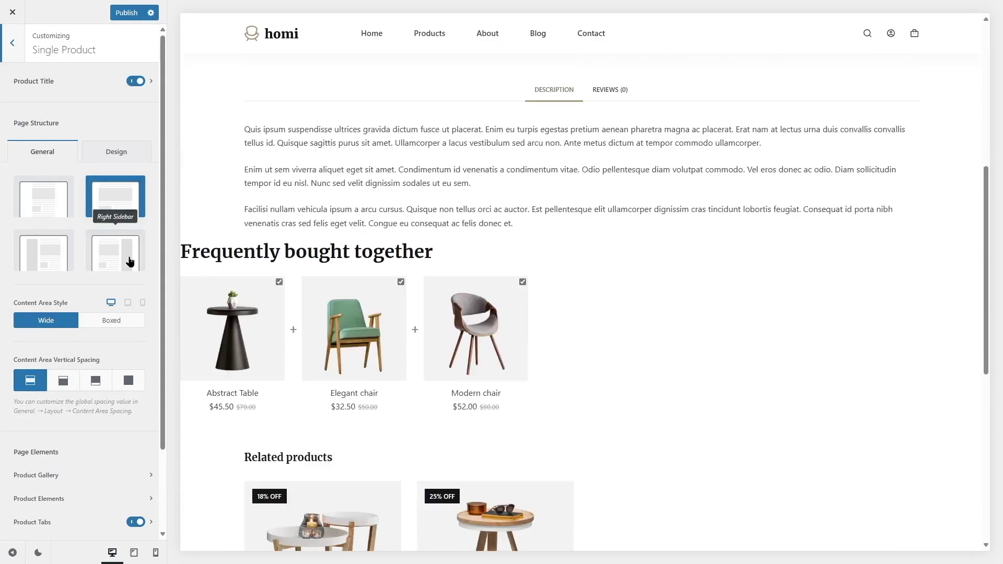
left_click(108, 320)
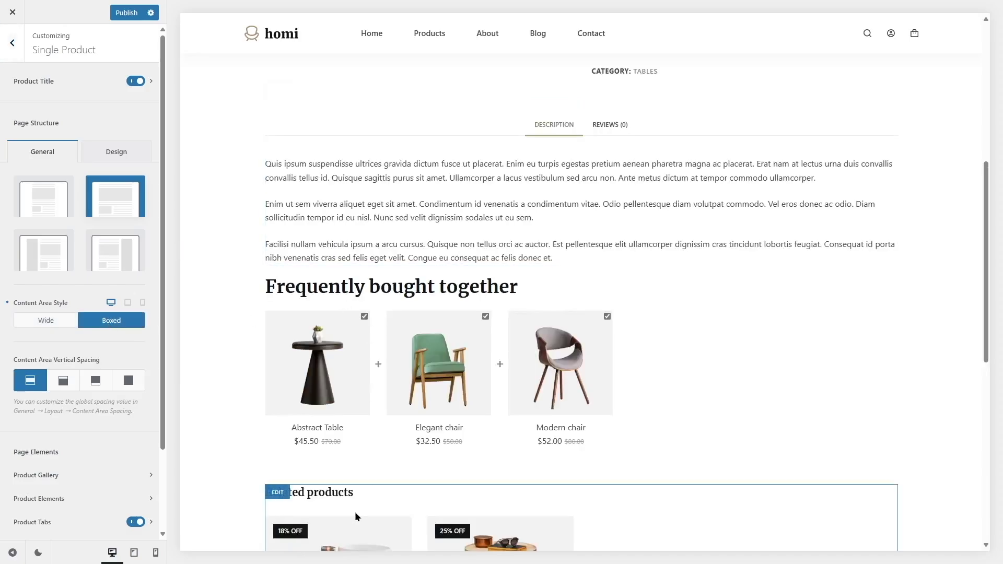
left_click(129, 16)
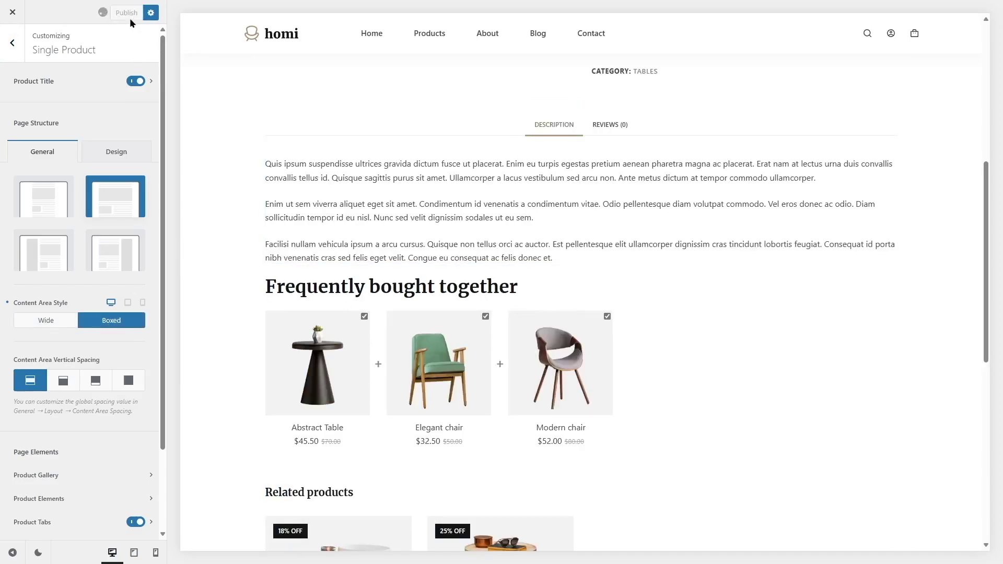
left_click(13, 12)
scroll(240, 325, "down", 10)
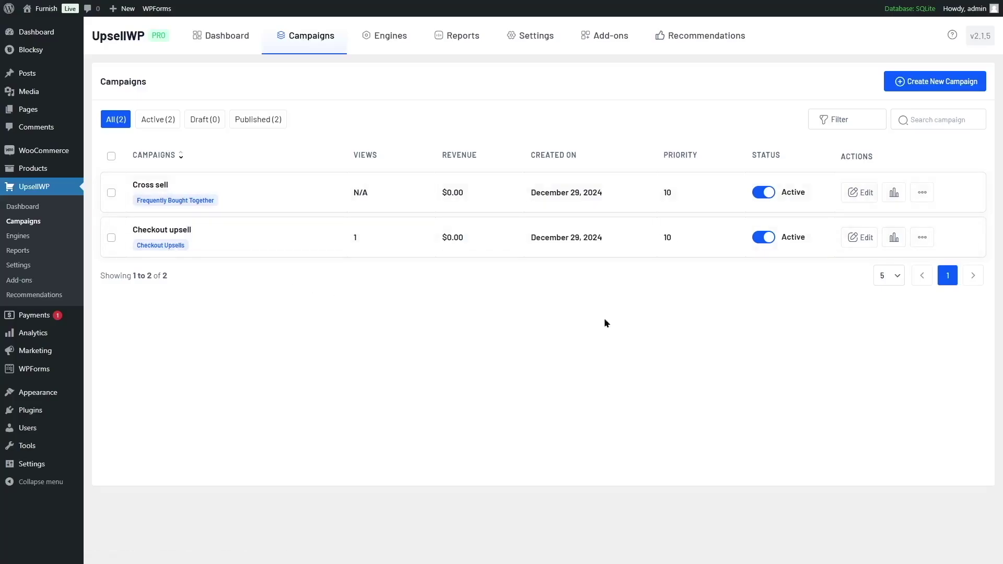
Step: Start a new Cart Upsells campaign and review its cart page display locations and display methods
left_click(923, 89)
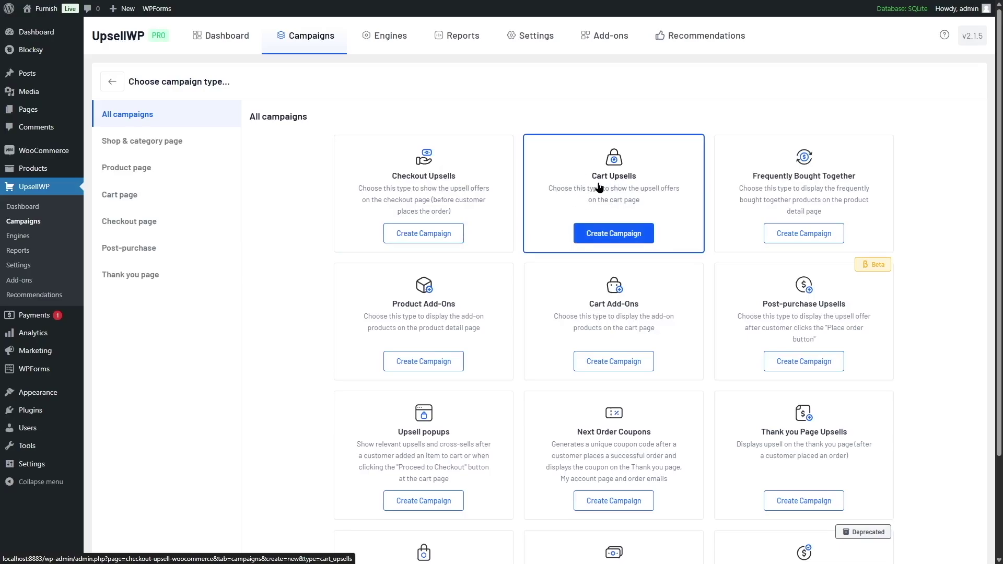
left_click(605, 202)
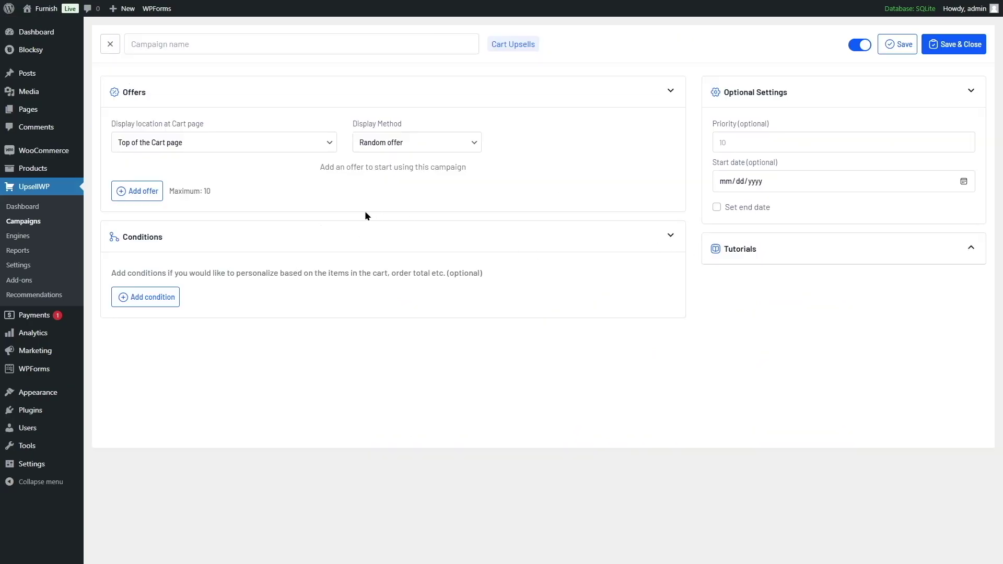
left_click(194, 146)
left_click(214, 107)
left_click(162, 148)
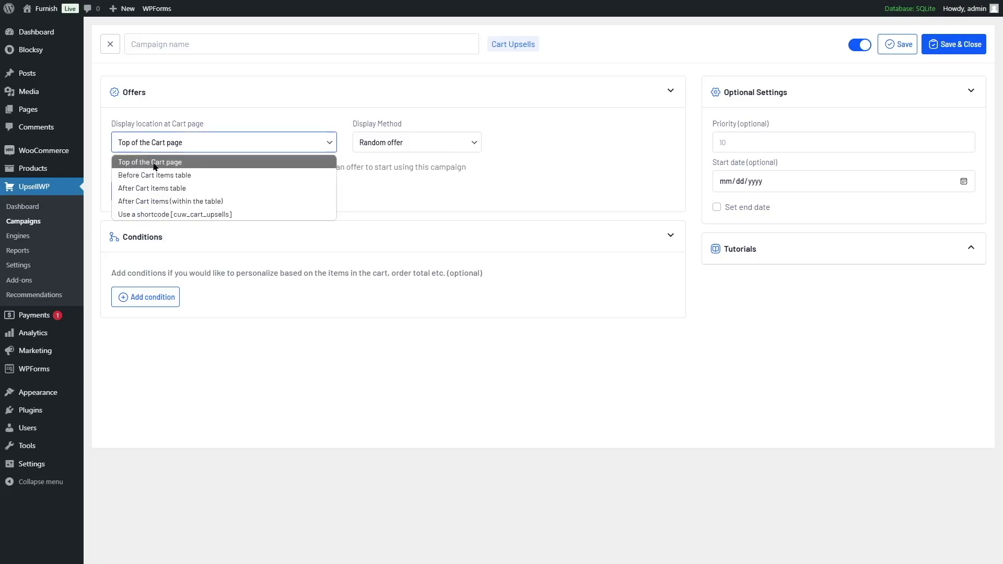
left_click(342, 112)
left_click(403, 141)
left_click(403, 141)
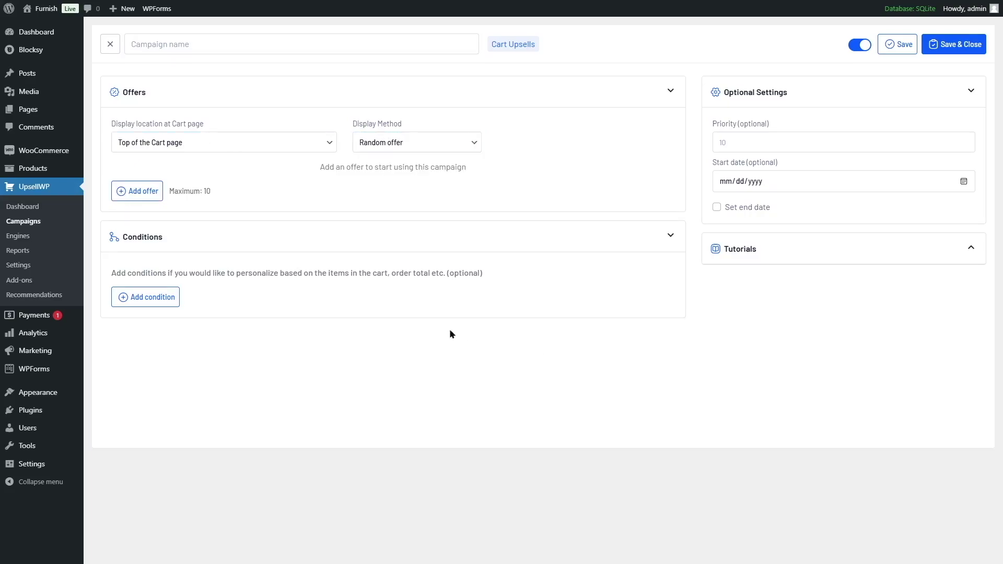
Step: Review the condition types that can be added to the Cart Upsells campaign
left_click(124, 298)
left_click(819, 74)
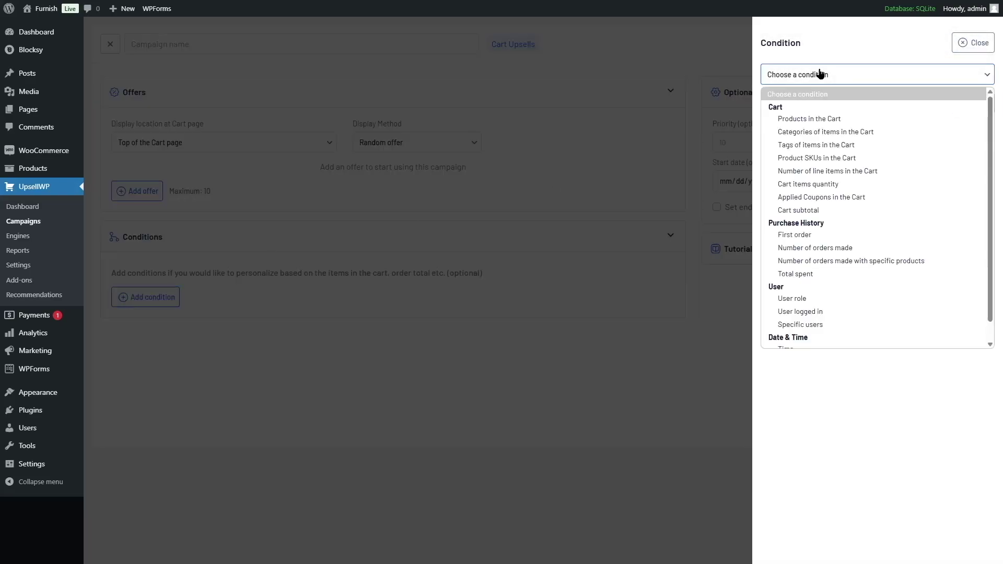
scroll(828, 250, "up", 1)
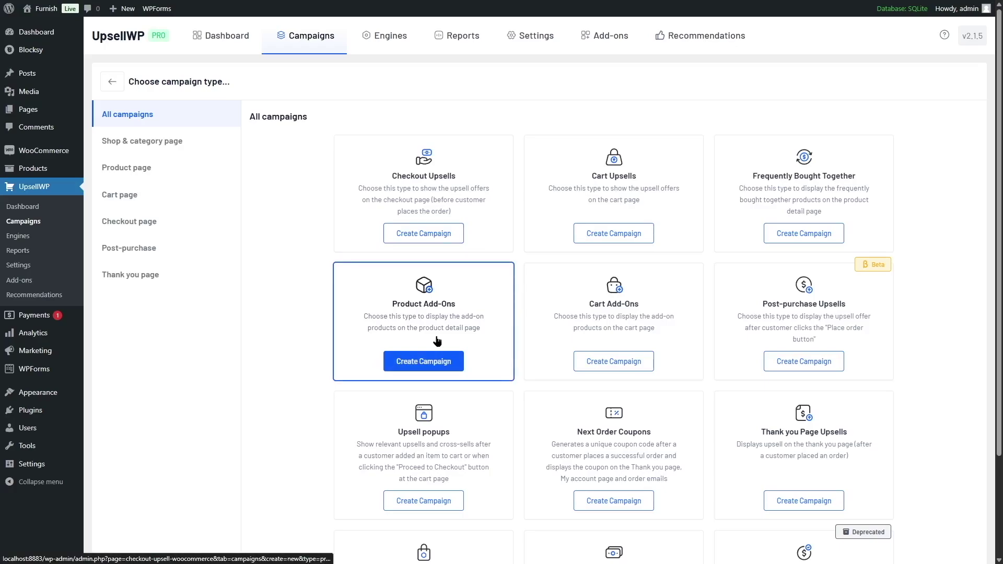
Step: Start a new Product Add-Ons campaign and review its product suggestion methods, cart item quantity options, discount and template settings
left_click(425, 369)
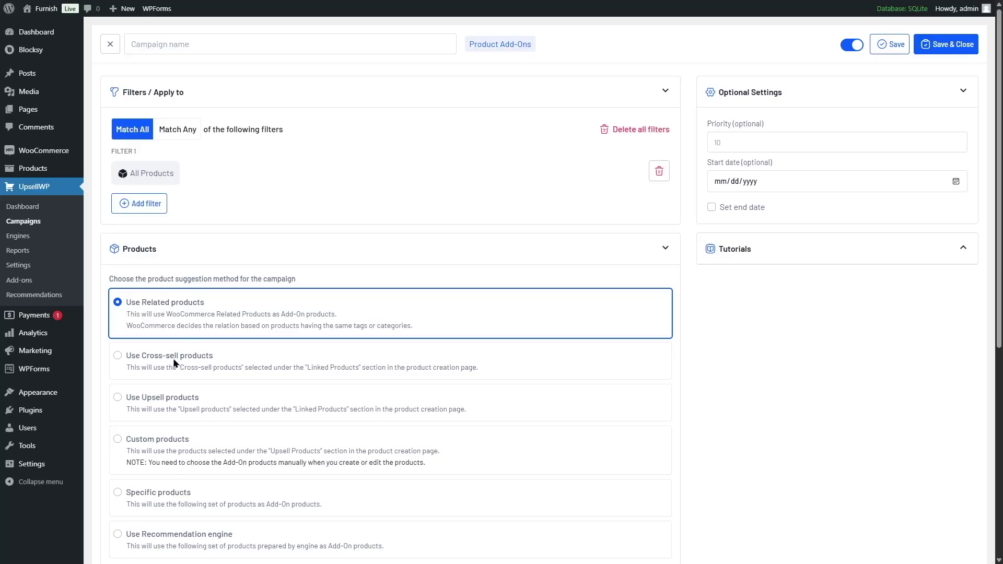
scroll(230, 362, "down", 4)
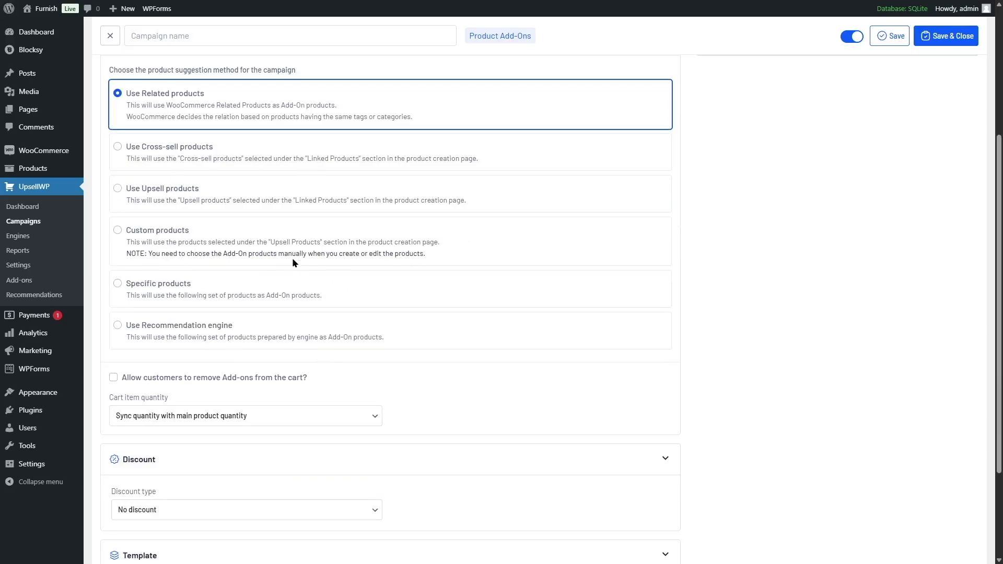
scroll(293, 263, "down", 1)
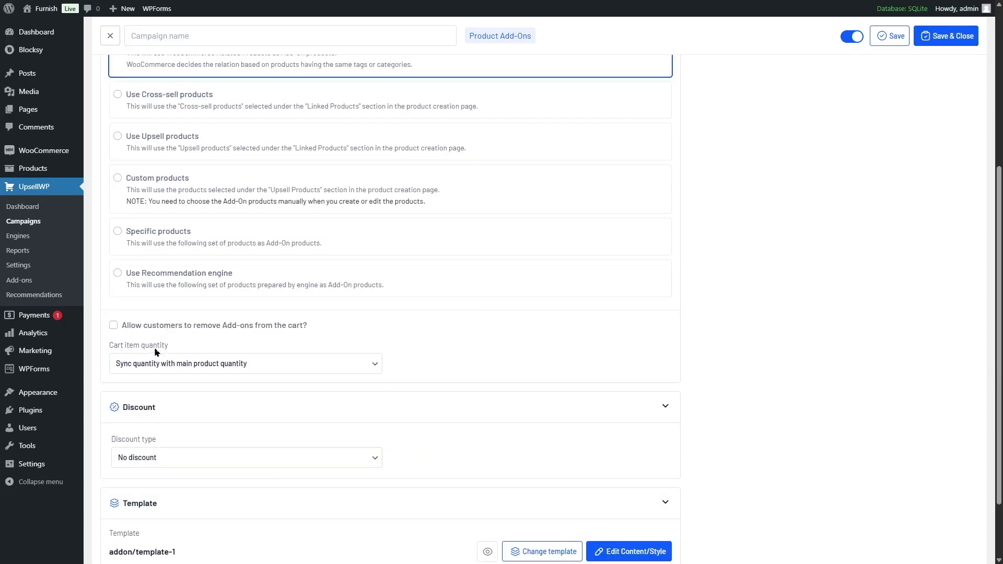
left_click(138, 369)
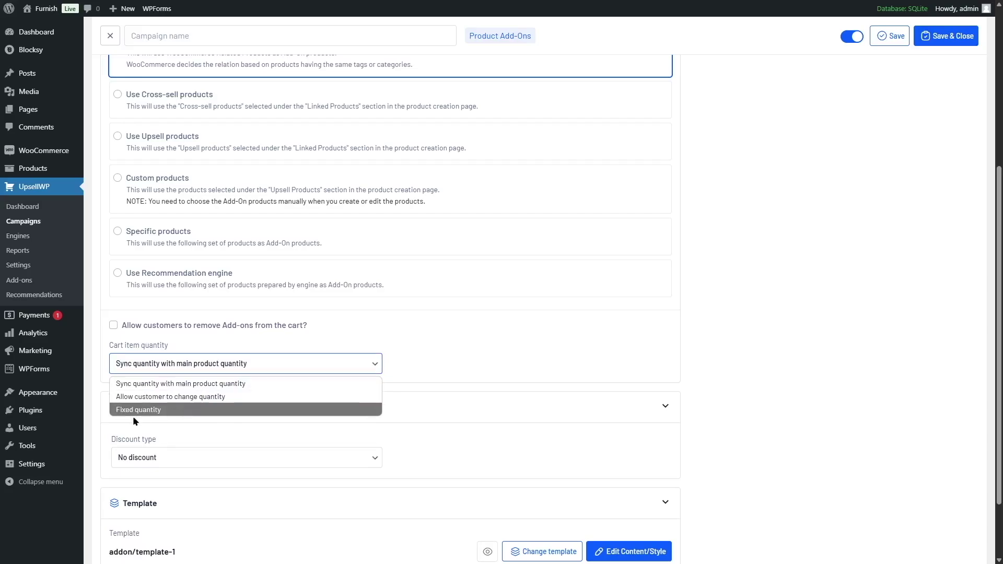
left_click(448, 321)
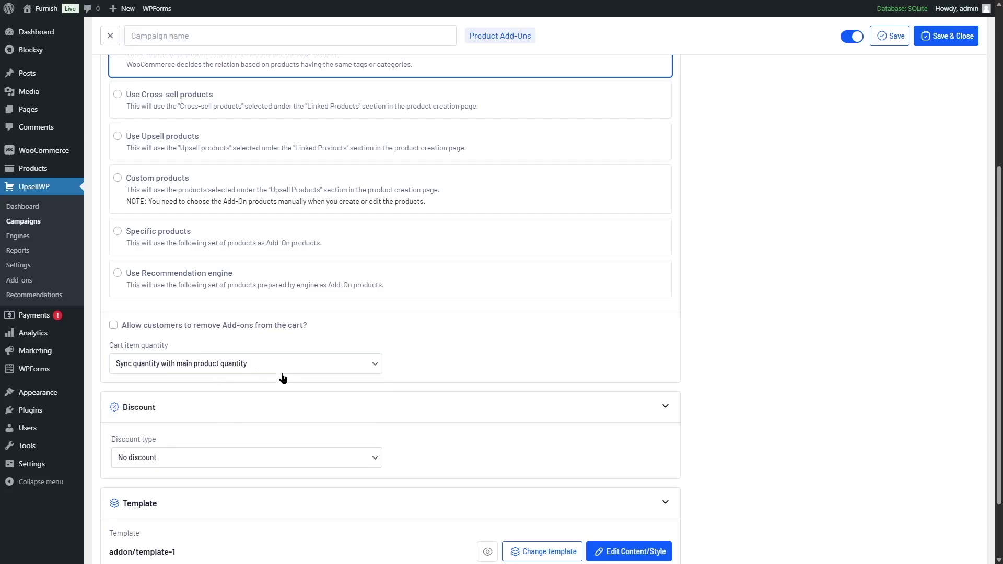
scroll(288, 381, "down", 2)
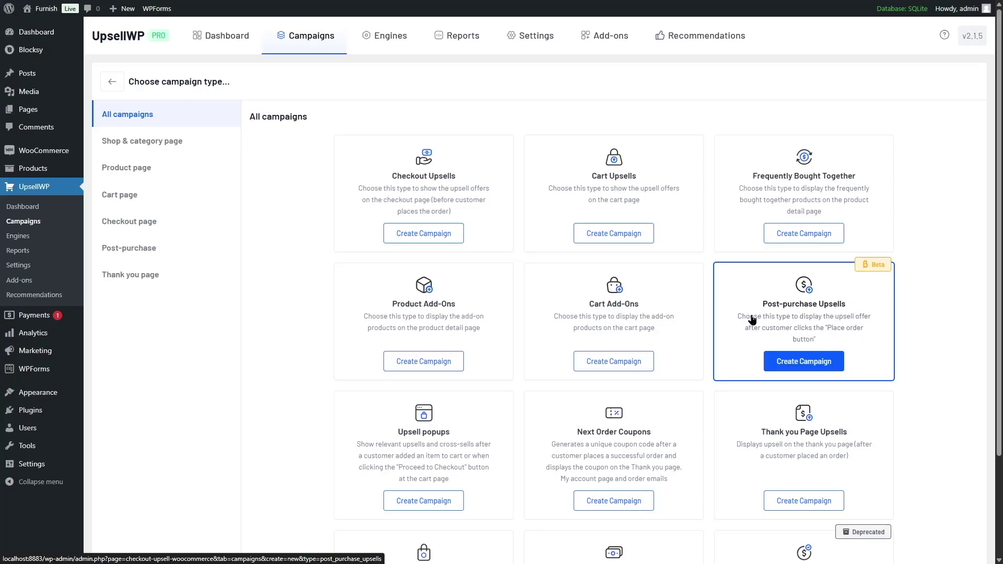
Step: Start a Post-purchase Upsells campaign with the WordPress (Gutenberg) page builder and use template-1 for its offer
left_click(813, 364)
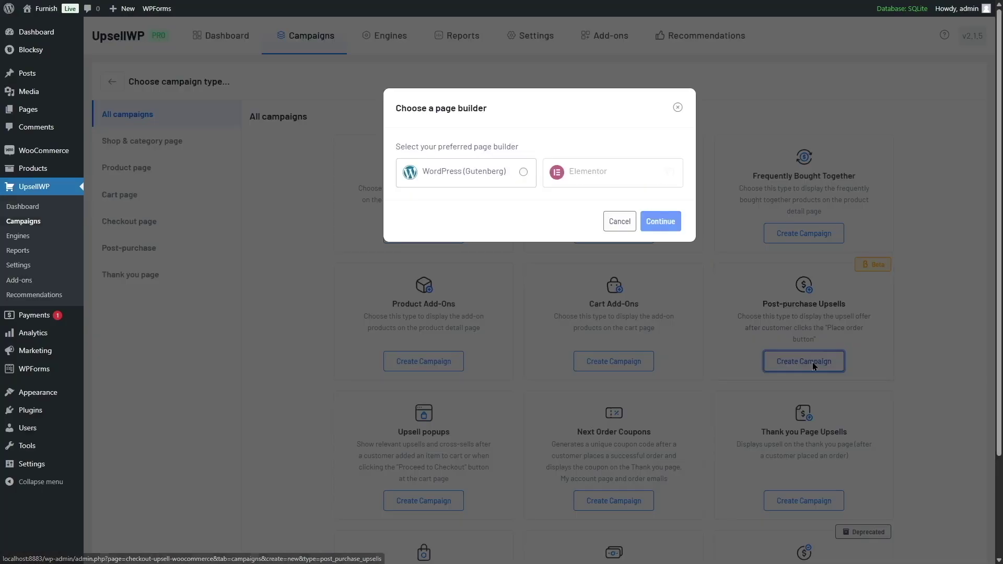
left_click(526, 181)
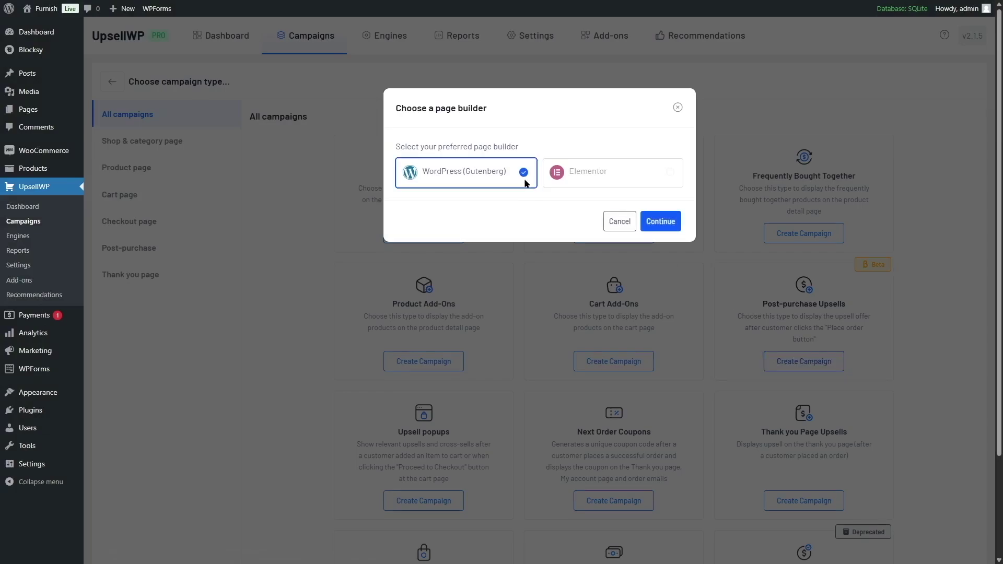
left_click(663, 222)
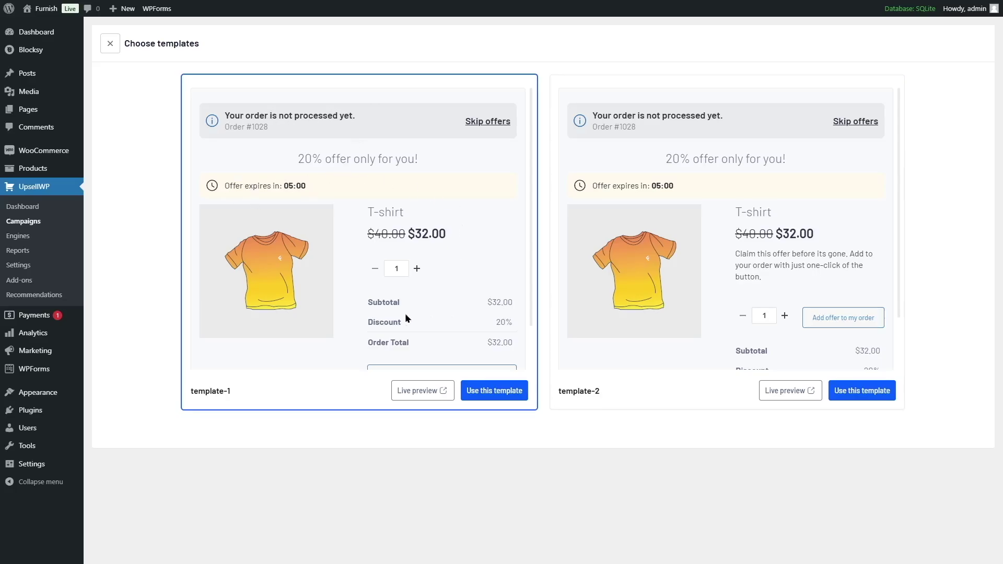
scroll(343, 180, "down", 1)
scroll(334, 253, "up", 1)
scroll(297, 250, "down", 1)
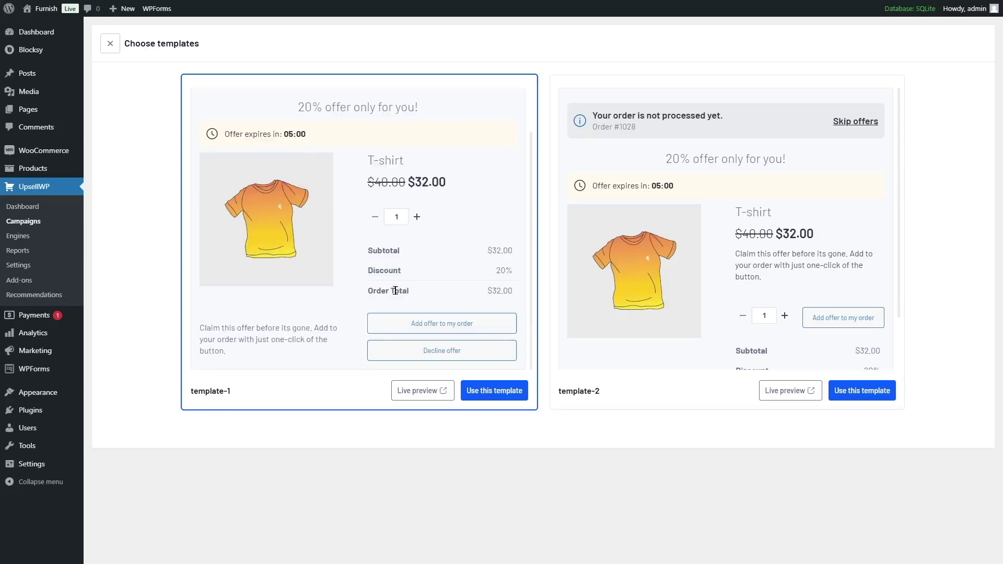
scroll(403, 303, "up", 1)
left_click(484, 392)
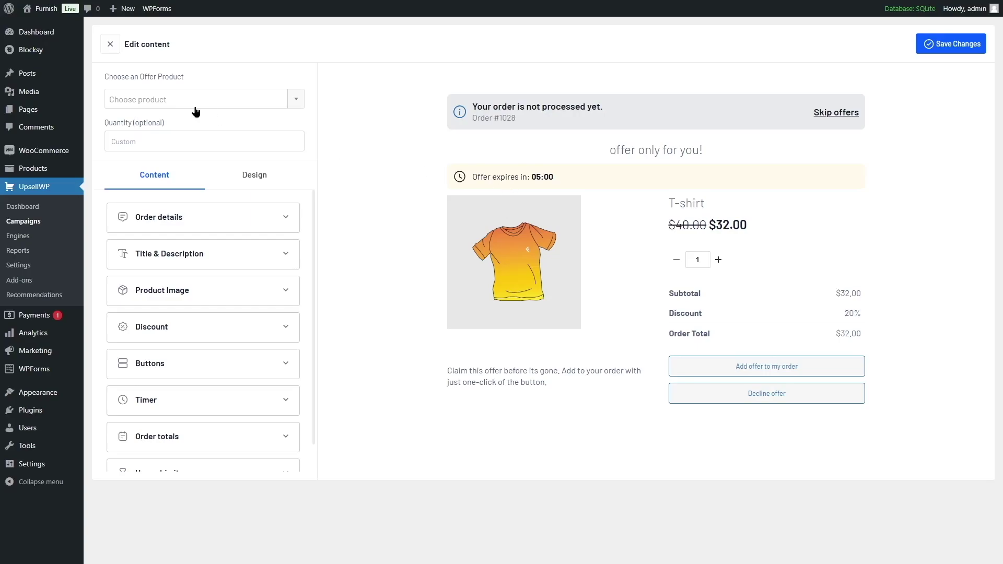
Step: Review the post-purchase offer's product picker and its order details, title and description, and product image settings
left_click(163, 101)
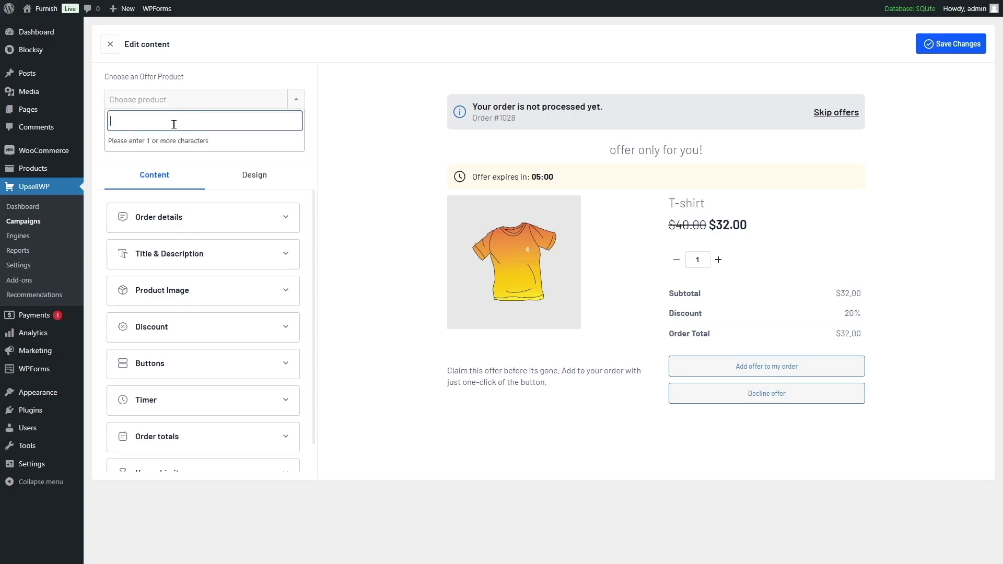
left_click(378, 174)
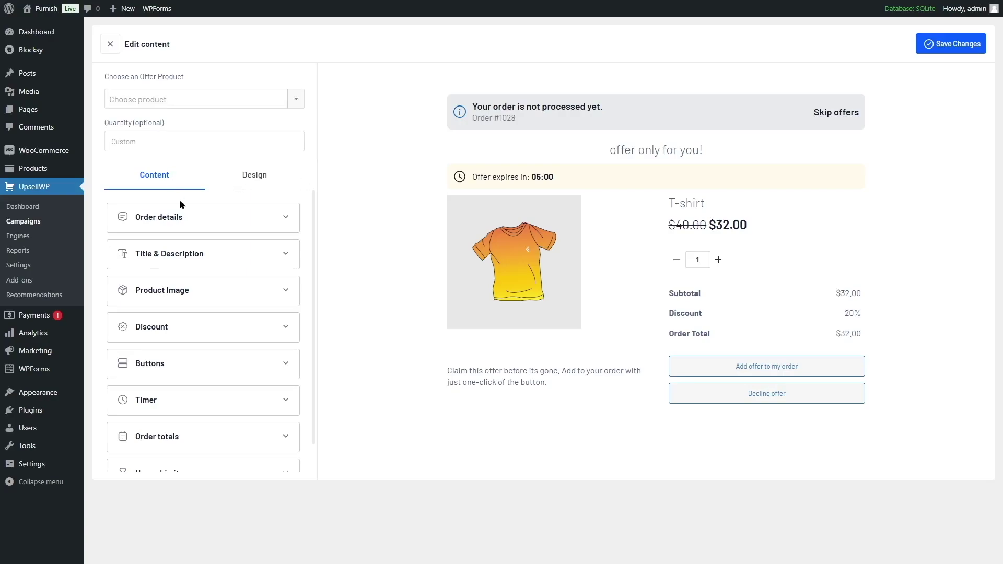
left_click(203, 219)
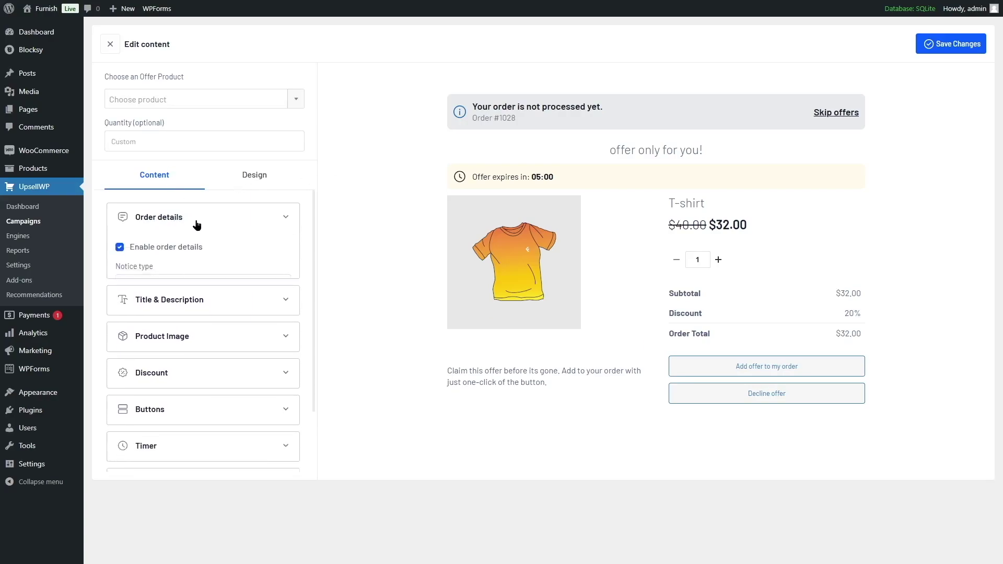
left_click(179, 253)
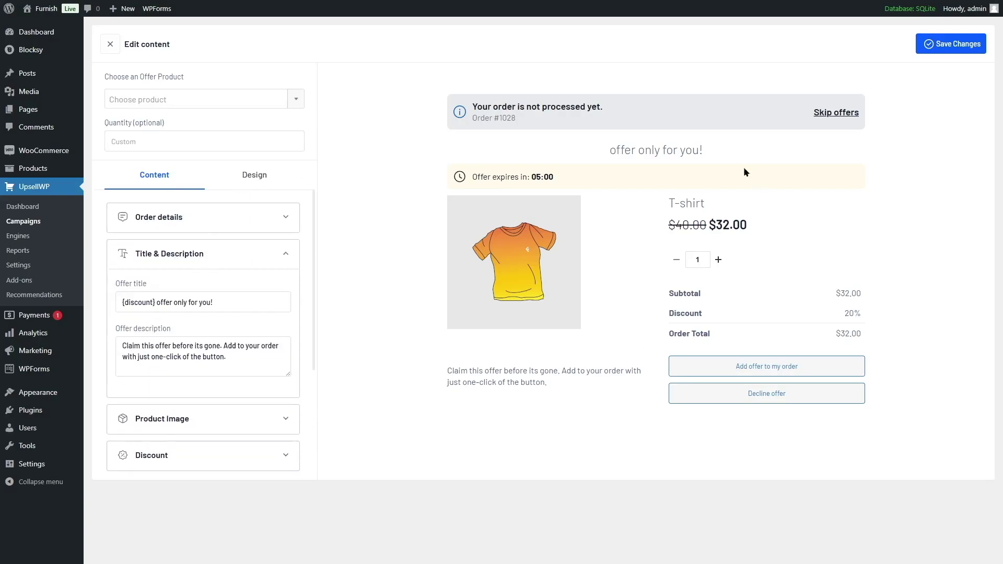
left_click(238, 256)
left_click(163, 298)
left_click(163, 300)
Step: Review the post-purchase offer's discount, button text, timer and order totals settings
left_click(168, 328)
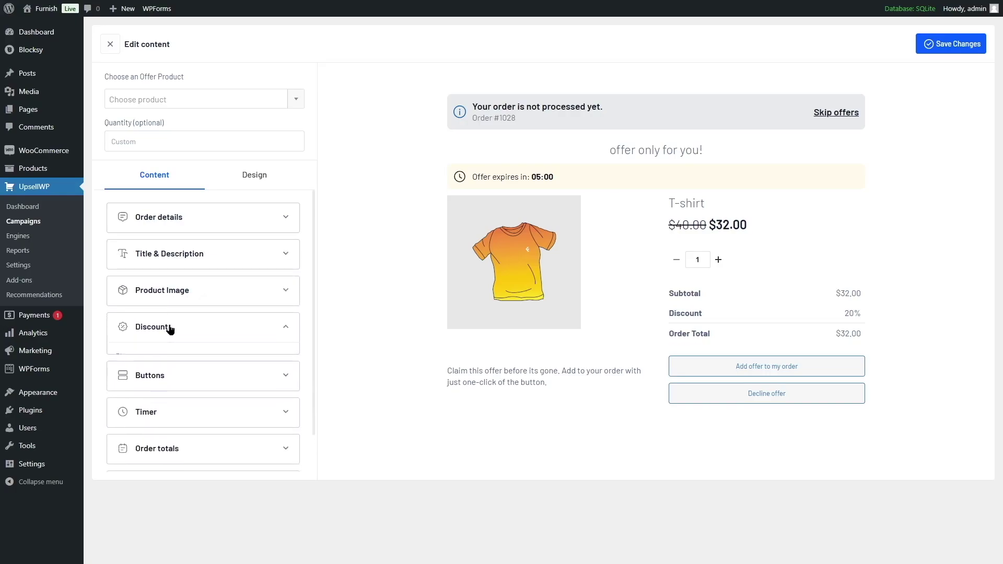
left_click(167, 327)
left_click(177, 372)
scroll(172, 396, "down", 1)
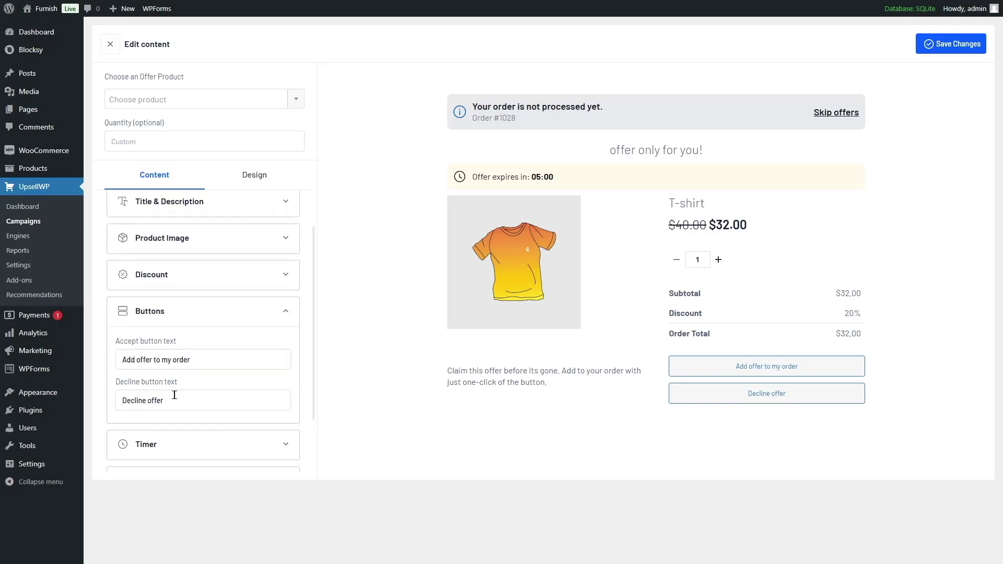
left_click(192, 319)
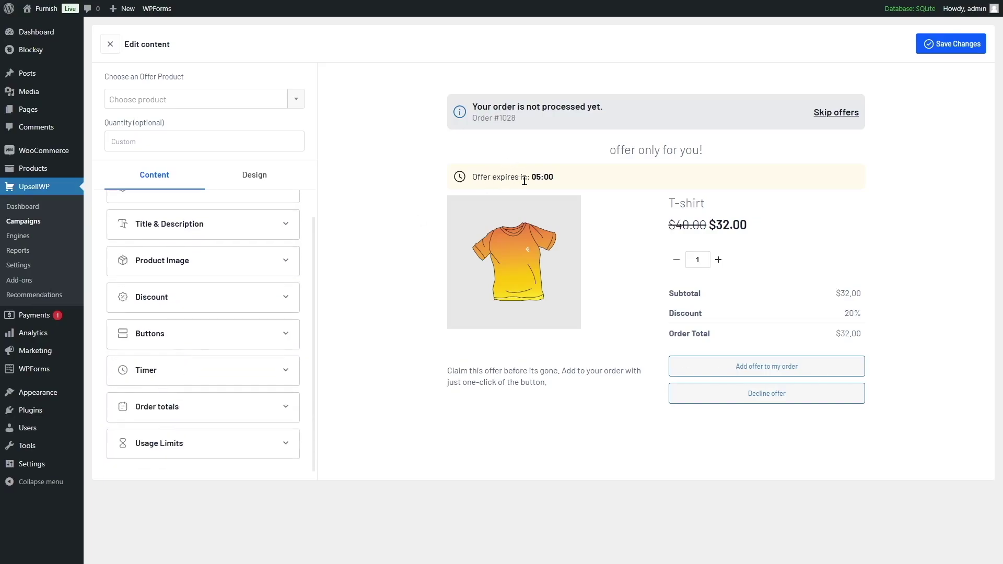
left_click(198, 371)
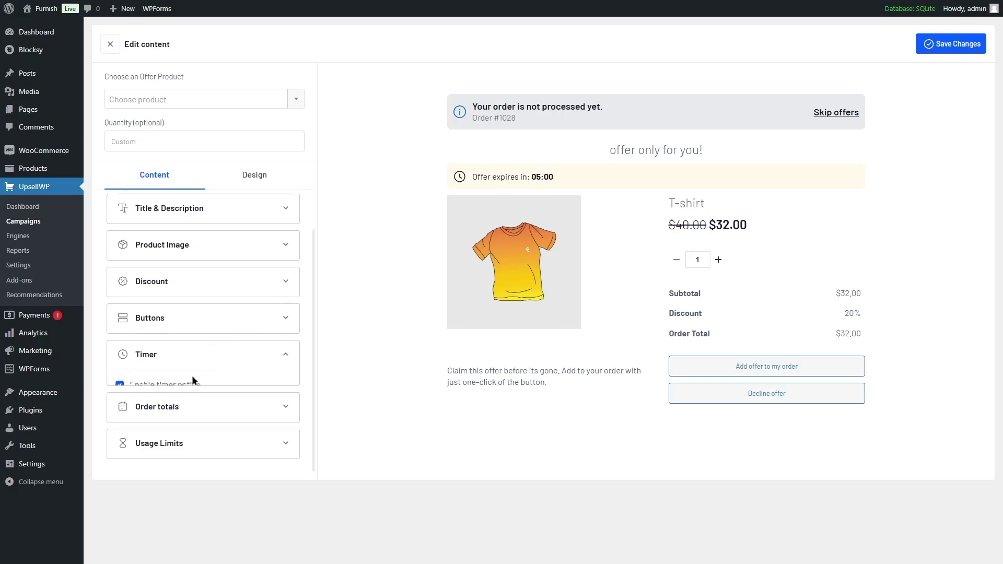
left_click(184, 359)
left_click(183, 408)
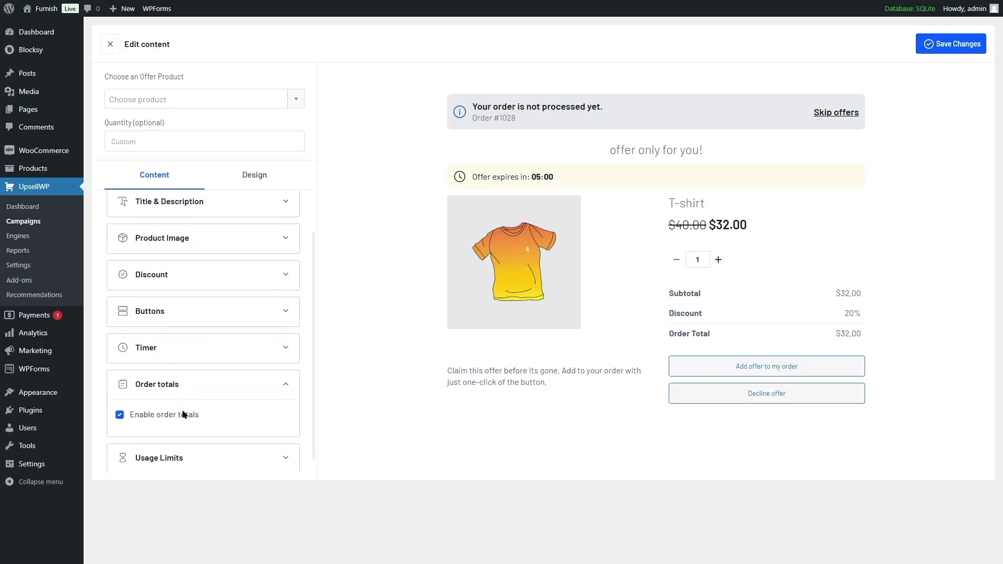
left_click(184, 385)
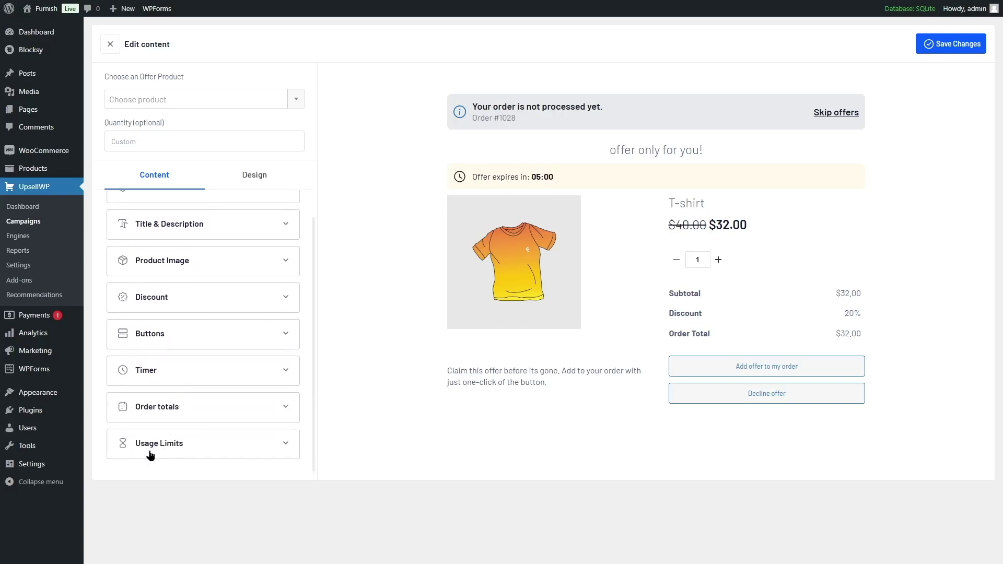
Step: Review the post-purchase offer's overall and per-customer usage limits and its design options
left_click(135, 456)
scroll(152, 444, "down", 2)
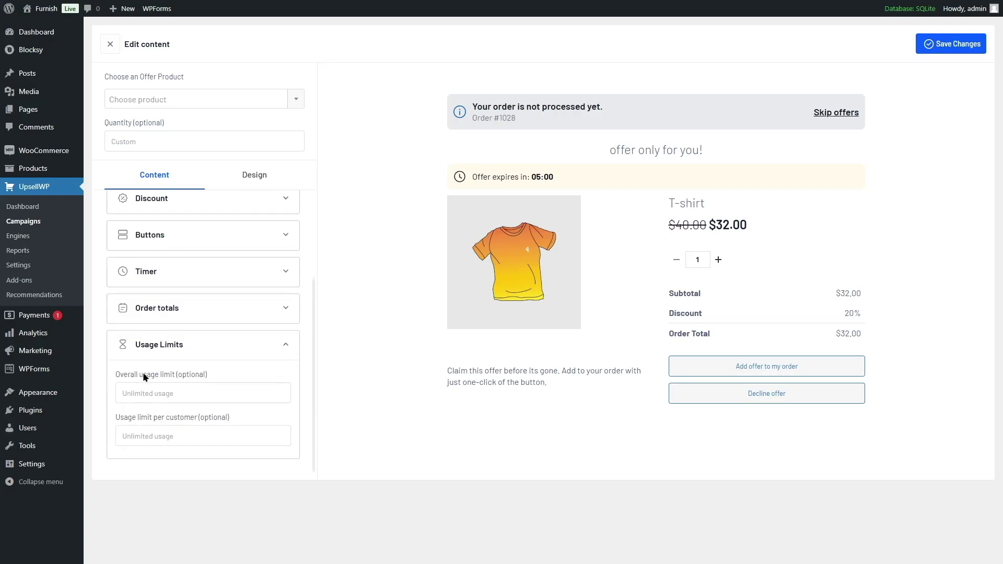
scroll(142, 372, "up", 3)
left_click(248, 182)
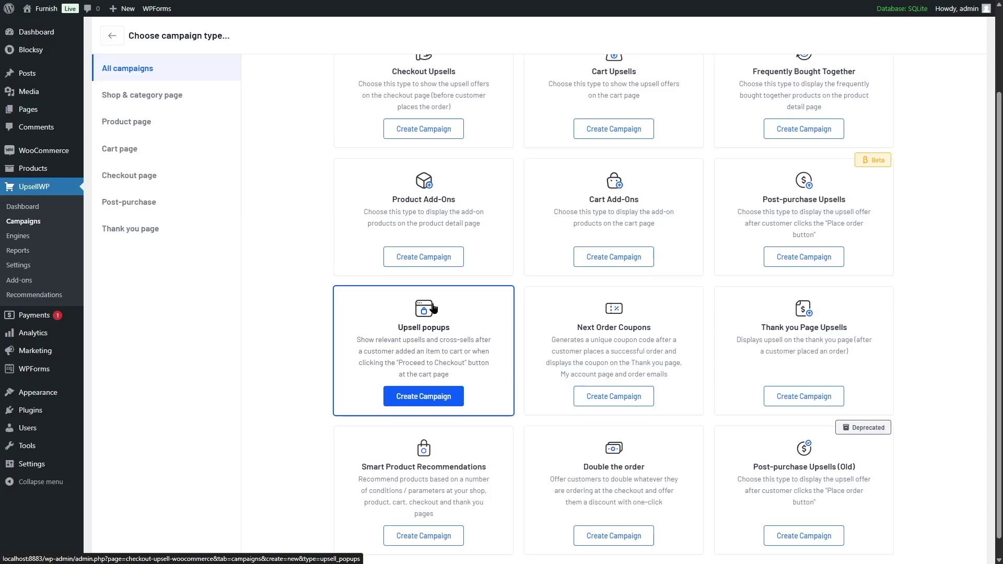
Step: Start a new Upsell popups campaign and try its add-to-cart and "Proceed to checkout" triggers, leaving both disabled
left_click(424, 394)
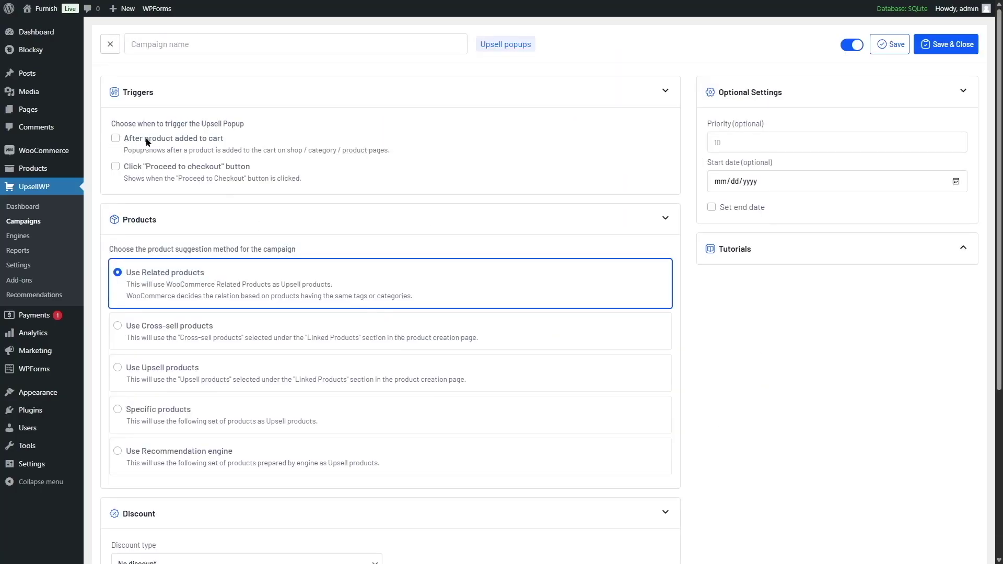
left_click(115, 139)
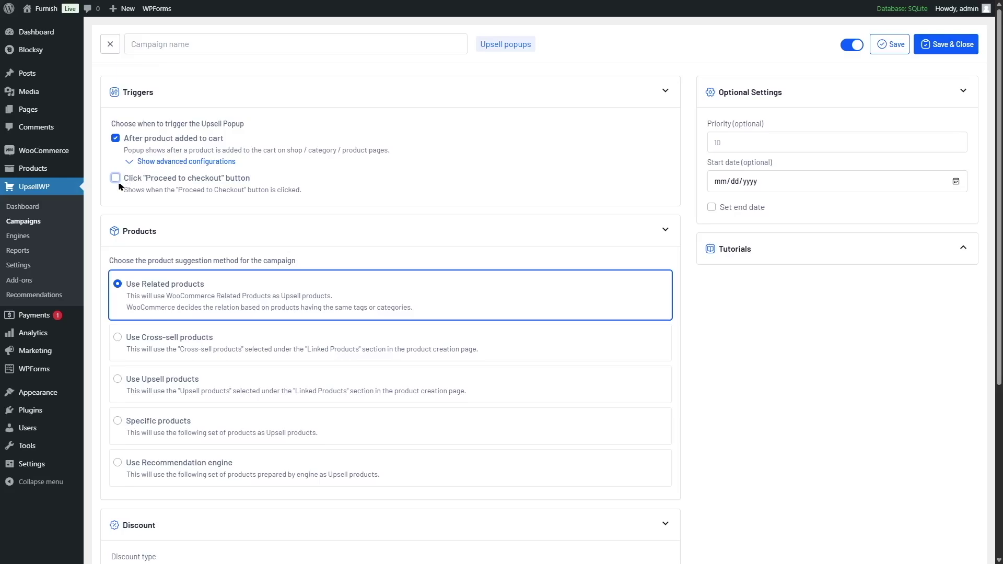
left_click(115, 178)
left_click(115, 178)
left_click(115, 138)
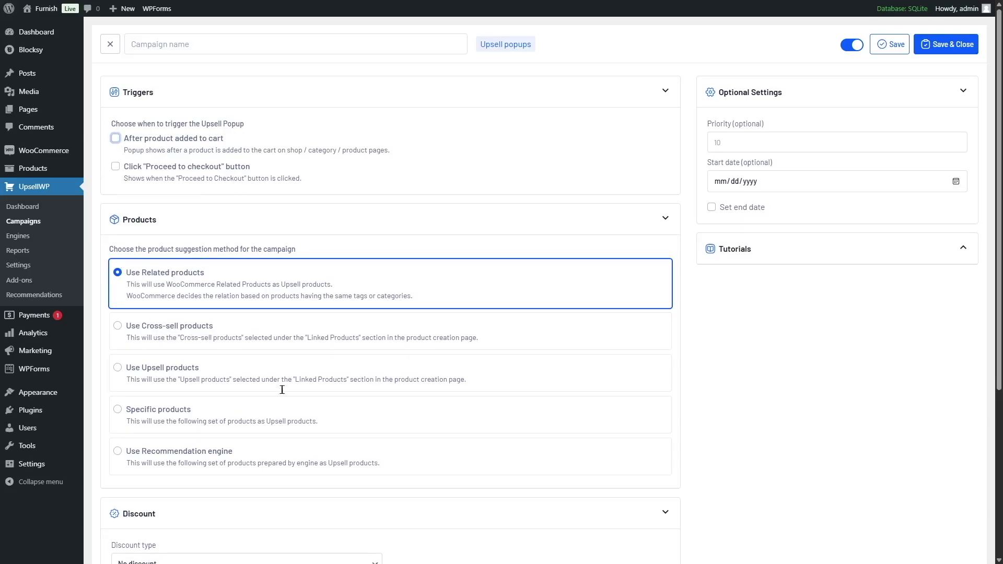
Step: Review the Upsell popups campaign's product suggestion, discount, template and condition settings and its tutorial links
scroll(255, 408, "down", 4)
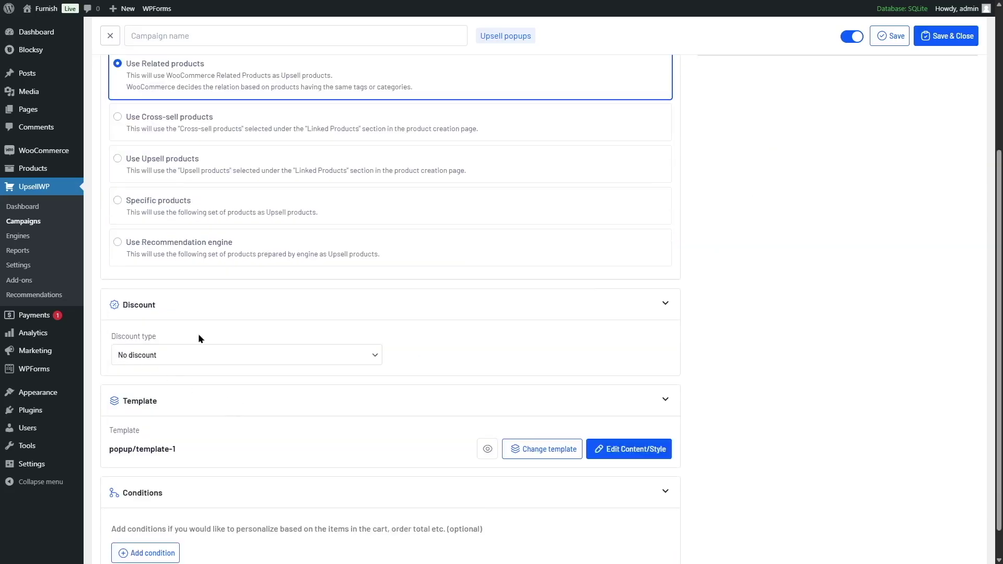
scroll(422, 427, "down", 1)
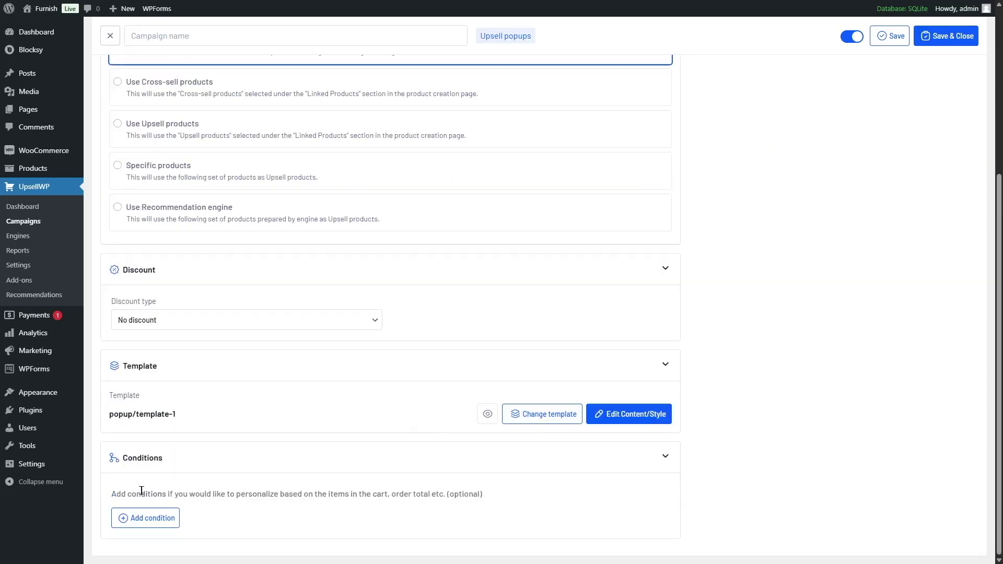
scroll(477, 222, "up", 5)
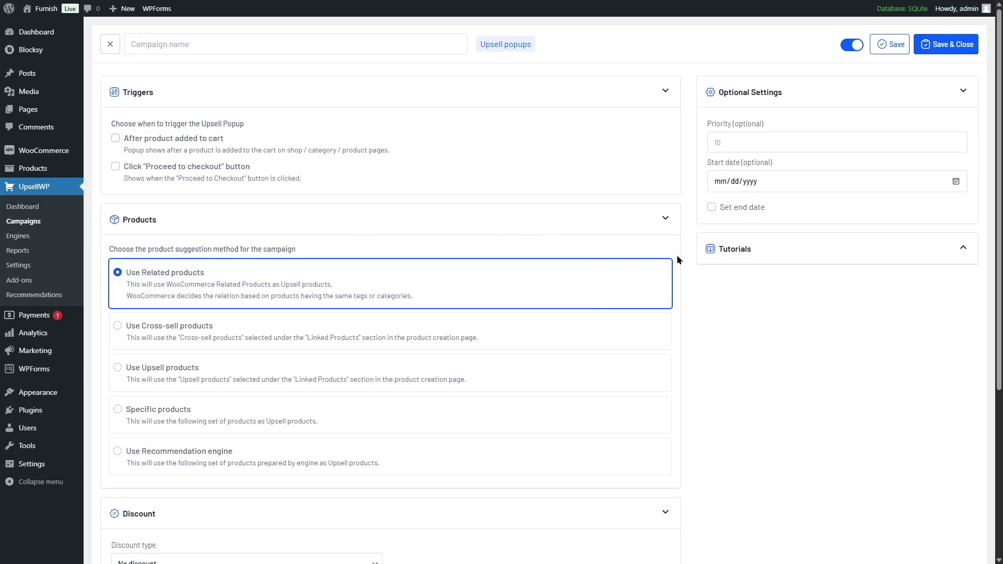
left_click(831, 252)
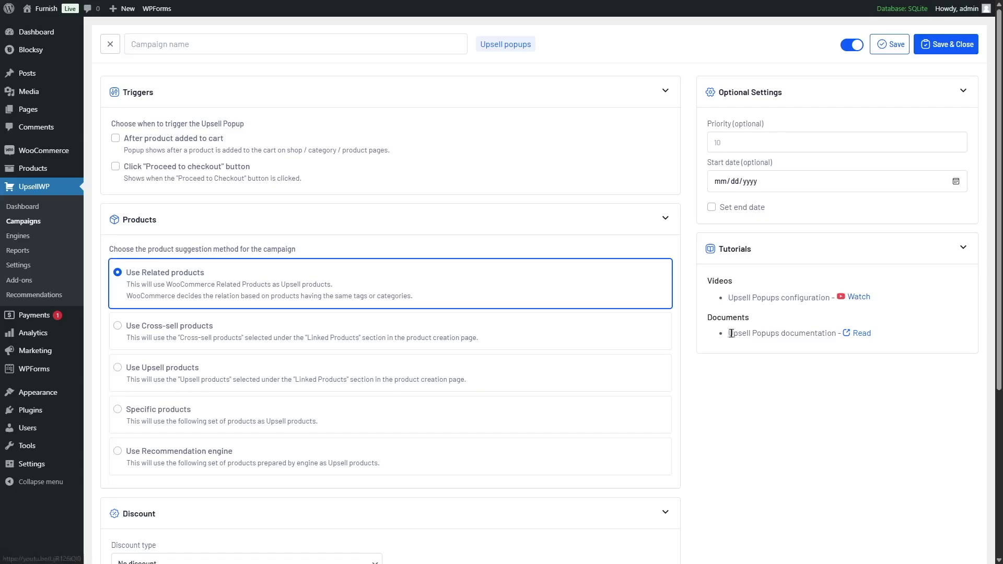
left_click(797, 256)
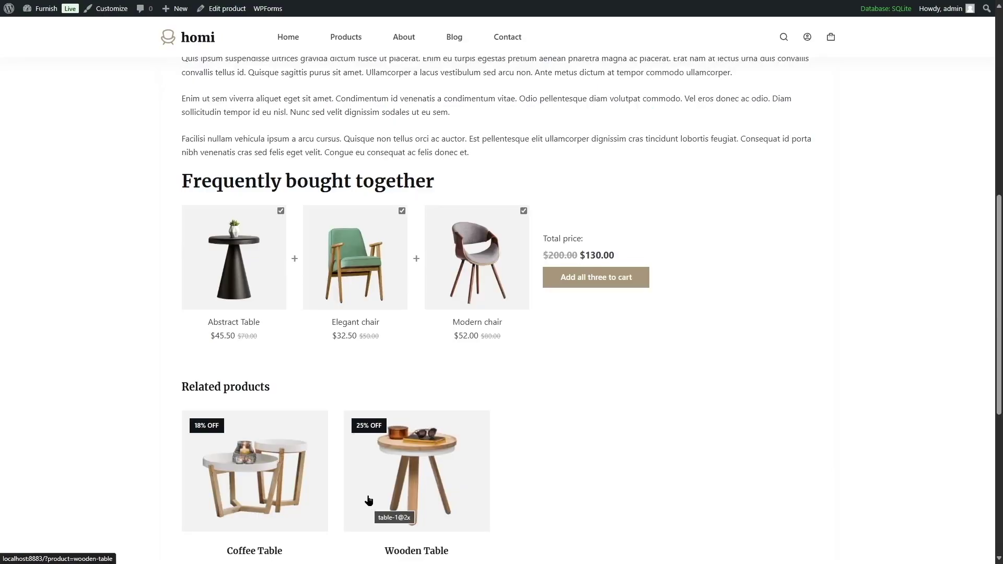
Step: Examine the Frequently bought together offer on the Abstract Table product page in the store
scroll(366, 497, "up", 3)
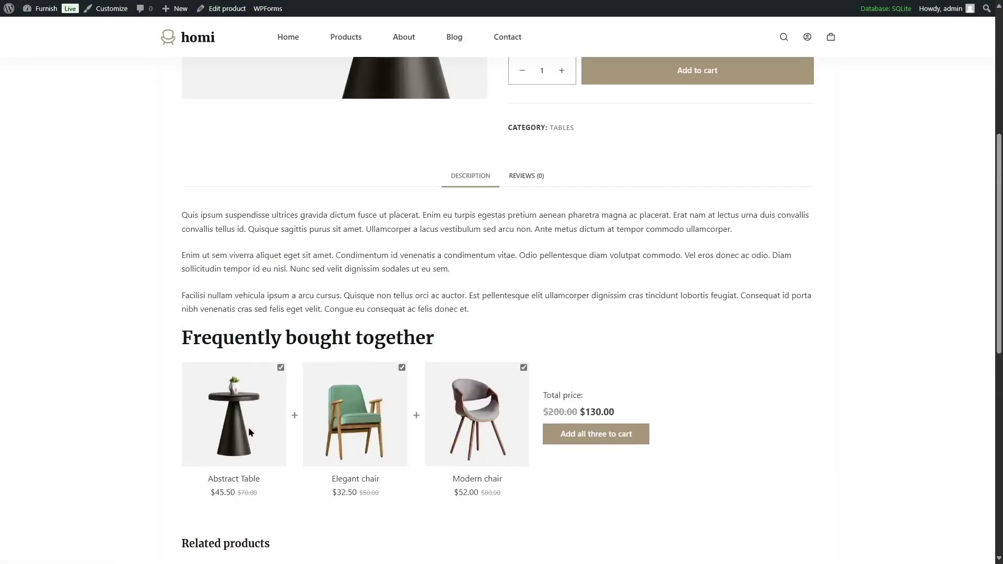